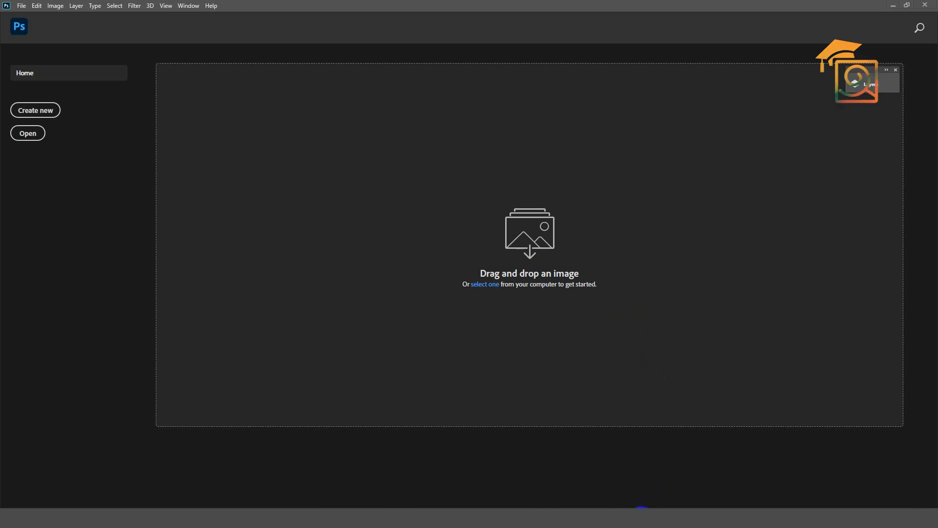
Open the female-carnival-full-face-mask image from the cl photo folder in Photoshop and unlock its Background layer.
{"action": "left_click", "coordinate": [642, 508]}
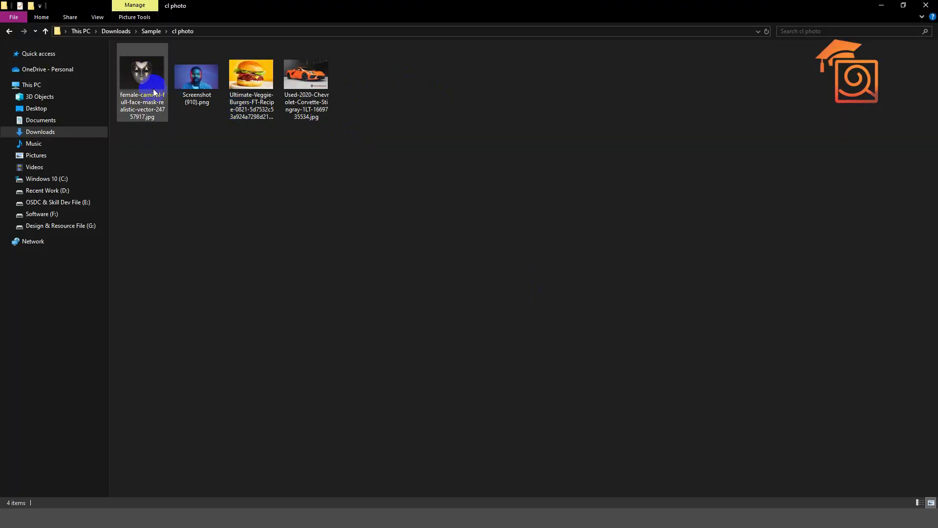
{"action": "left_click_drag", "start_coordinate": [166, 111], "coordinate": [492, 215]}
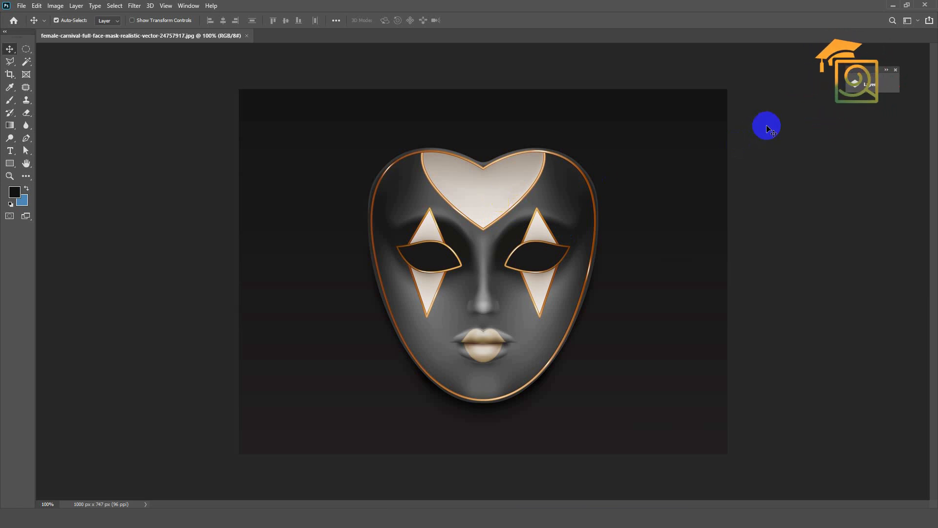
{"action": "left_click", "coordinate": [861, 84]}
{"action": "left_click", "coordinate": [513, 149]}
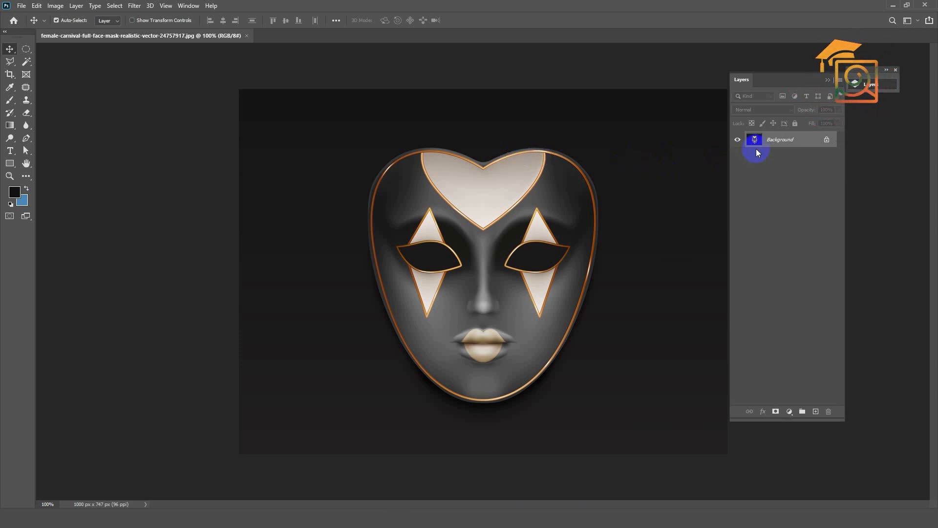
{"action": "left_click", "coordinate": [827, 141]}
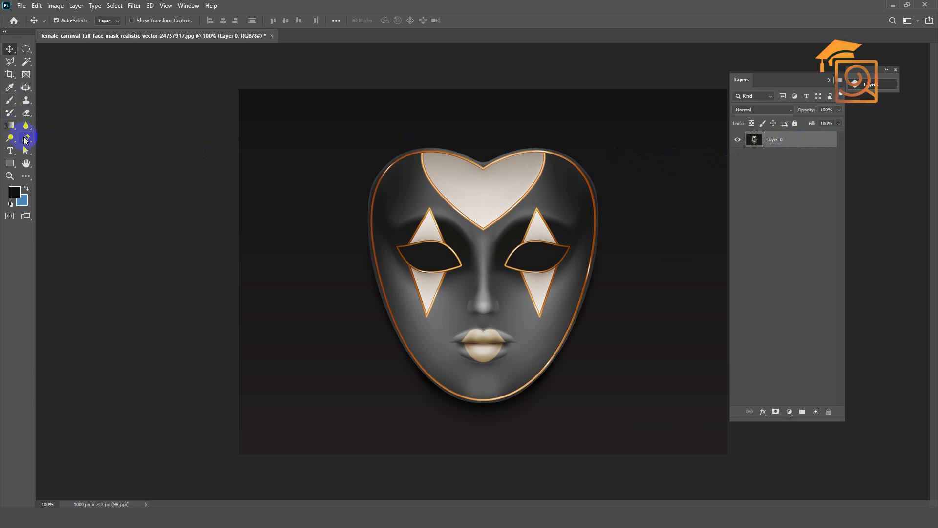
Start a Pen tool path at the face mask's top notch and trace around its right side to the lower cheek.
{"action": "left_click_drag", "start_coordinate": [26, 138], "coordinate": [58, 140]}
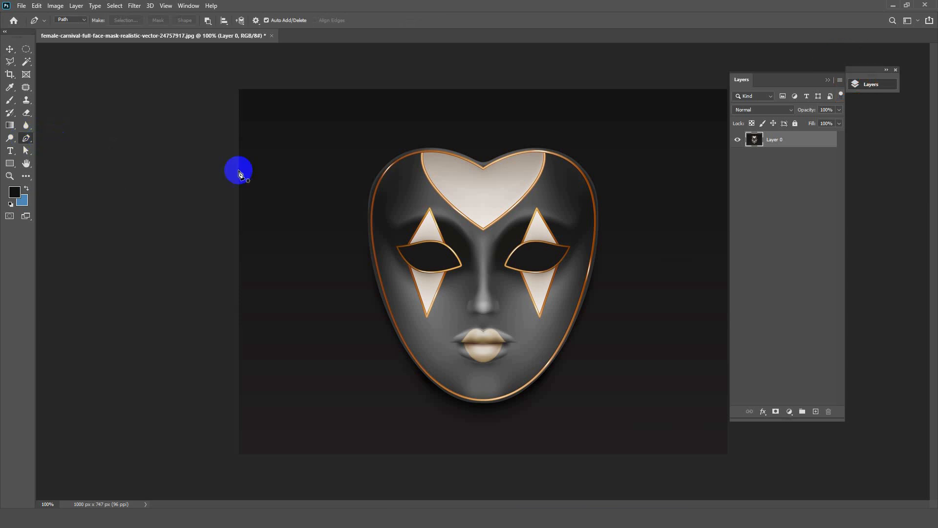
{"action": "left_click", "coordinate": [544, 228]}
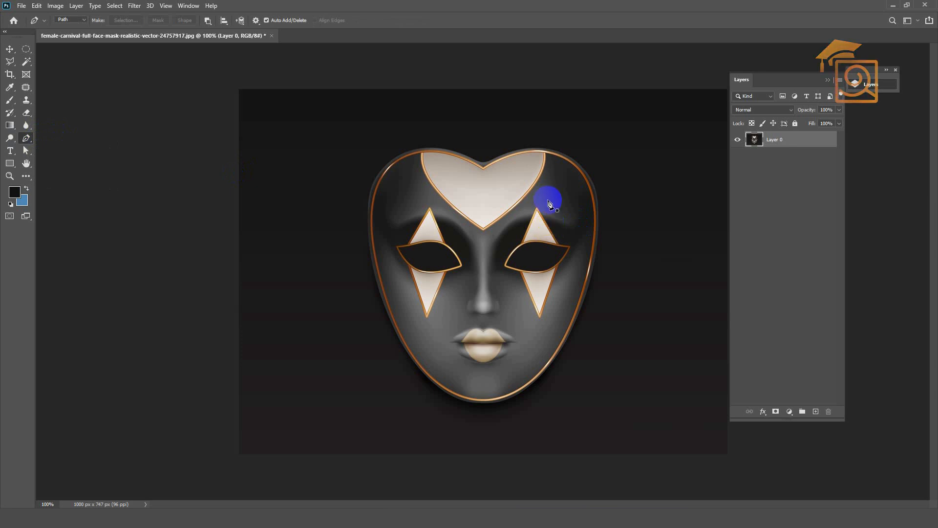
{"action": "scroll", "coordinate": [563, 237], "scroll_direction": "up", "scroll_amount": 2}
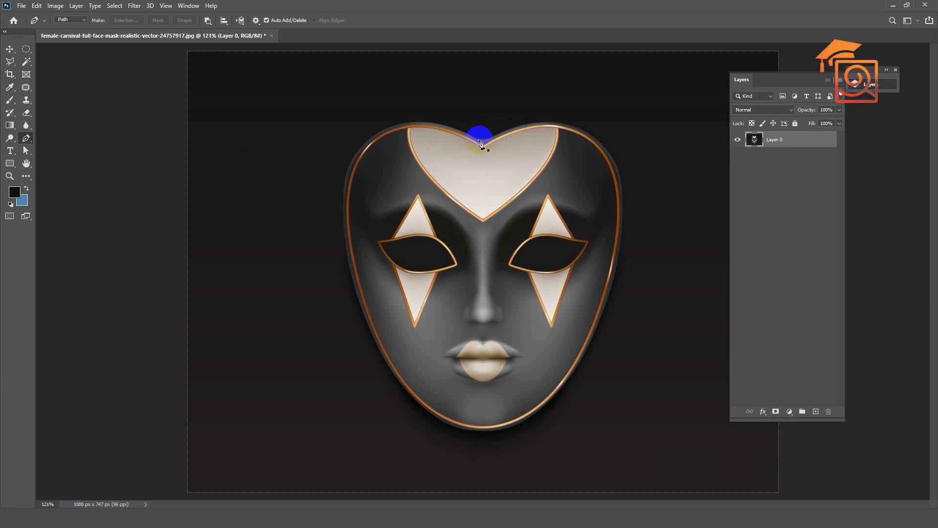
{"action": "left_click_drag", "start_coordinate": [483, 141], "coordinate": [492, 142]}
{"action": "left_click_drag", "start_coordinate": [563, 124], "coordinate": [592, 132]}
{"action": "left_click_drag", "start_coordinate": [609, 296], "coordinate": [600, 319]}
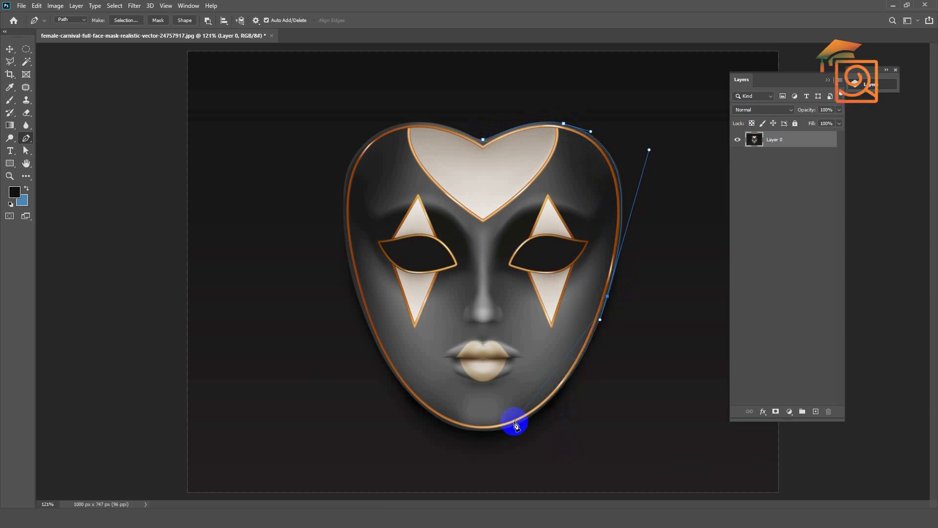
Continue the path around the chin and up the left side of the face mask, closing it at the top notch.
{"action": "scroll", "coordinate": [487, 351], "scroll_direction": "up", "scroll_amount": 2}
{"action": "left_click_drag", "start_coordinate": [488, 351], "coordinate": [383, 348]}
{"action": "scroll", "coordinate": [384, 347], "scroll_direction": "down", "scroll_amount": 4}
{"action": "left_click_drag", "start_coordinate": [381, 298], "coordinate": [348, 196]}
{"action": "left_click_drag", "start_coordinate": [419, 162], "coordinate": [456, 150]}
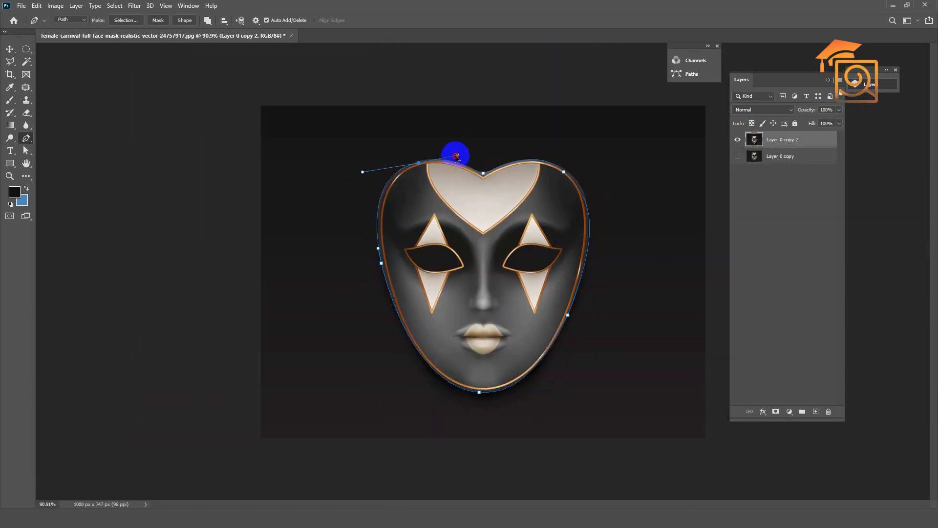
{"action": "left_click_drag", "start_coordinate": [483, 173], "coordinate": [521, 193]}
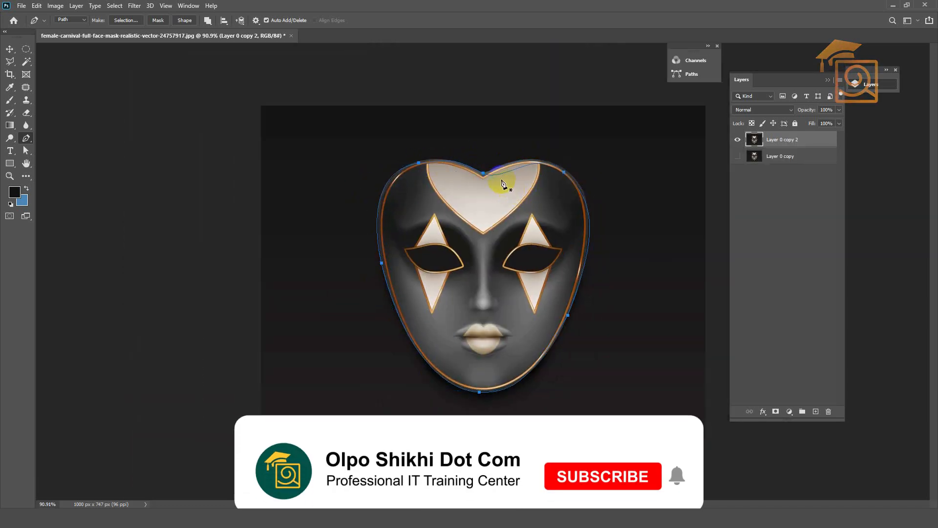
Adjust the path's curve handles at the top notch and the upper-left anchor to follow the face mask's edge.
{"action": "left_click", "coordinate": [484, 173], "text": "ctrl"}
{"action": "left_click_drag", "start_coordinate": [503, 183], "coordinate": [503, 166]}
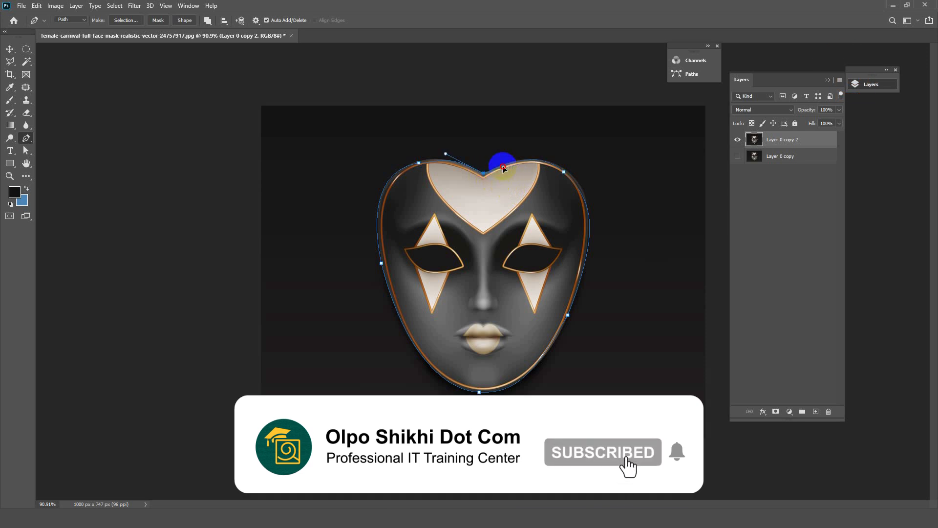
{"action": "left_click", "coordinate": [420, 164], "text": "ctrl"}
{"action": "left_click_drag", "start_coordinate": [421, 163], "coordinate": [440, 159]}
Create a vector mask from the closed path to remove the background, and inspect the cut-out edges.
{"action": "right_click", "coordinate": [594, 162]}
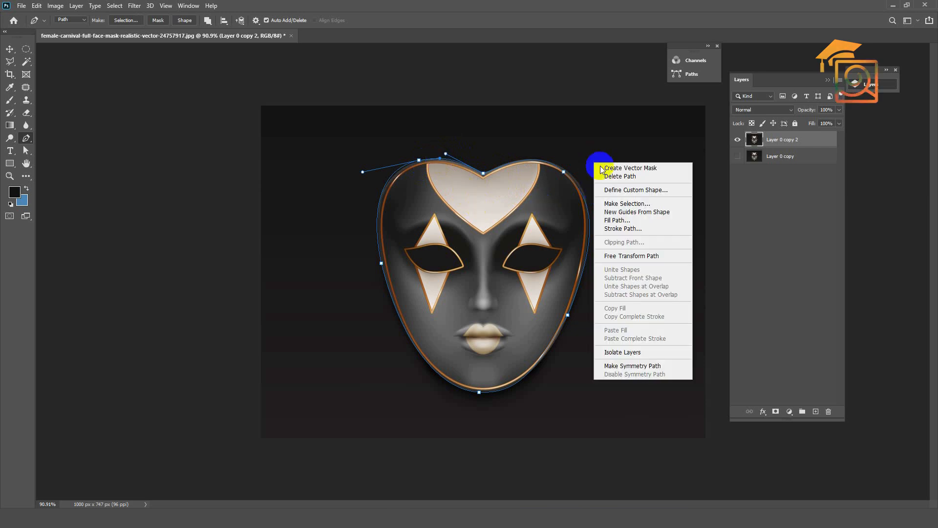
{"action": "left_click", "coordinate": [619, 169]}
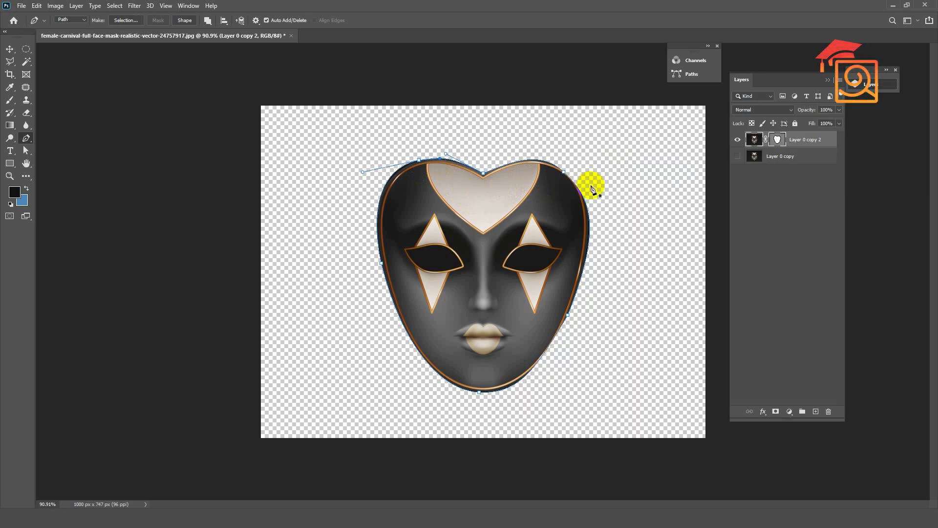
{"action": "key", "text": "ctrl+1"}
{"action": "left_click", "coordinate": [10, 49]}
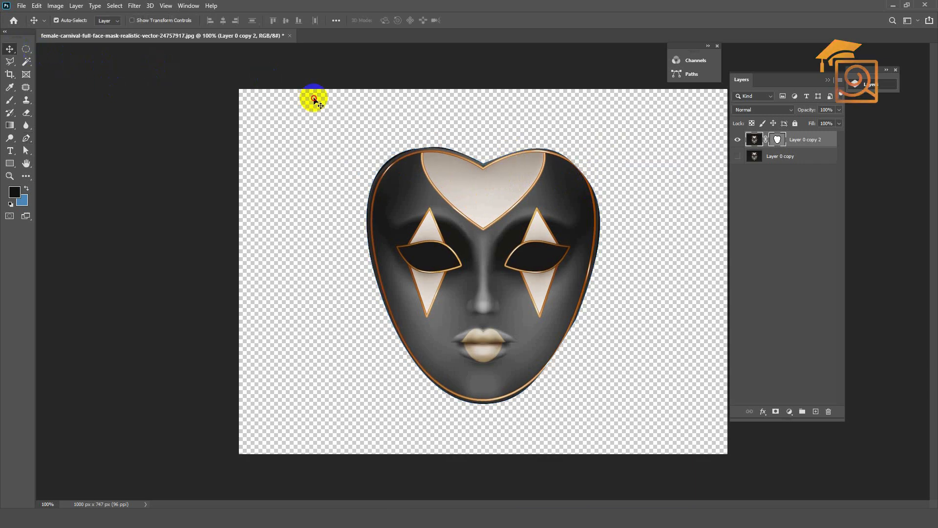
{"action": "left_click", "coordinate": [310, 96]}
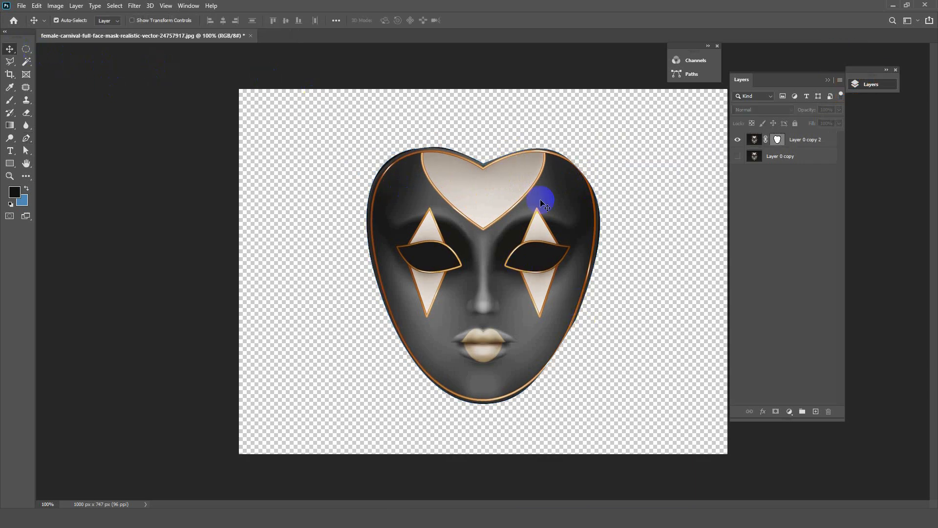
{"action": "left_click", "coordinate": [524, 180]}
{"action": "scroll", "coordinate": [606, 151], "scroll_direction": "up", "scroll_amount": 4}
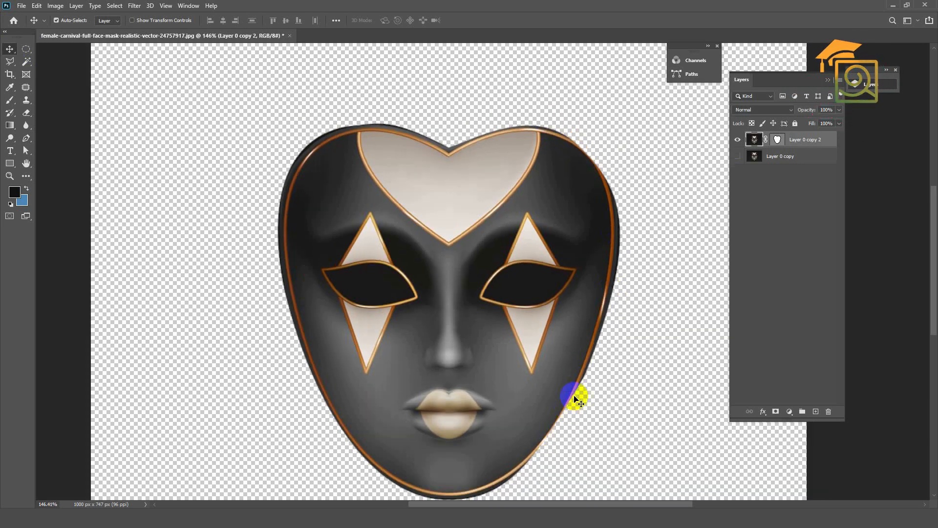
{"action": "scroll", "coordinate": [564, 386], "scroll_direction": "down", "scroll_amount": 3}
{"action": "scroll", "coordinate": [563, 360], "scroll_direction": "up", "scroll_amount": 1}
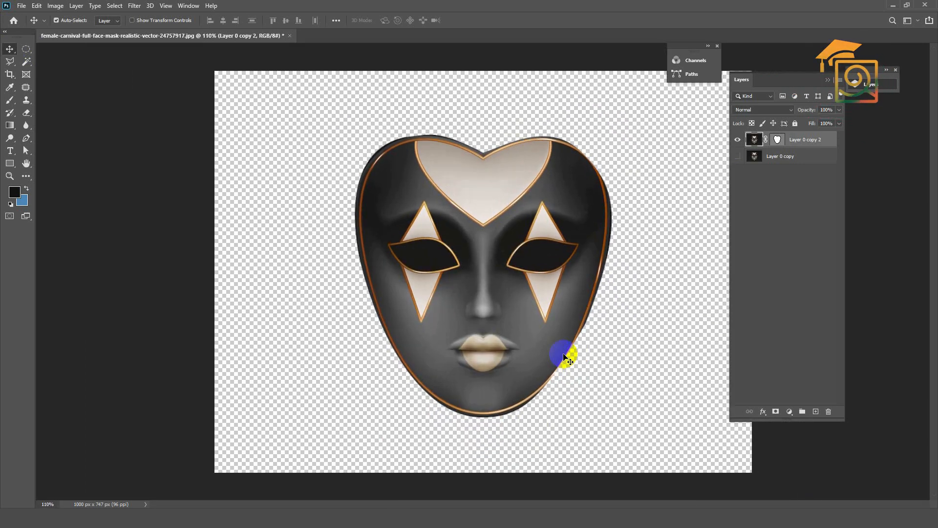
Activate the vector mask of Layer 0 copy 2 and show its path anchors for editing with the Pen tool.
{"action": "left_click", "coordinate": [26, 138]}
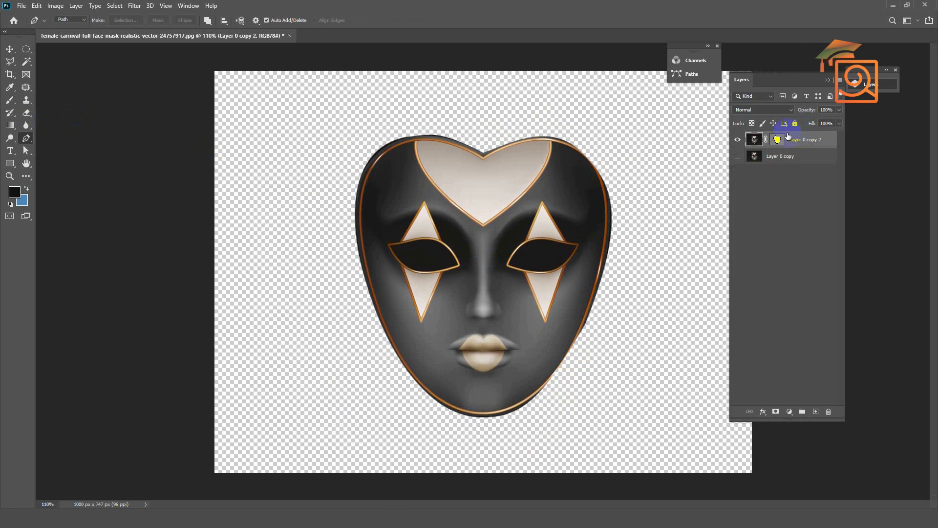
{"action": "left_click", "coordinate": [777, 140]}
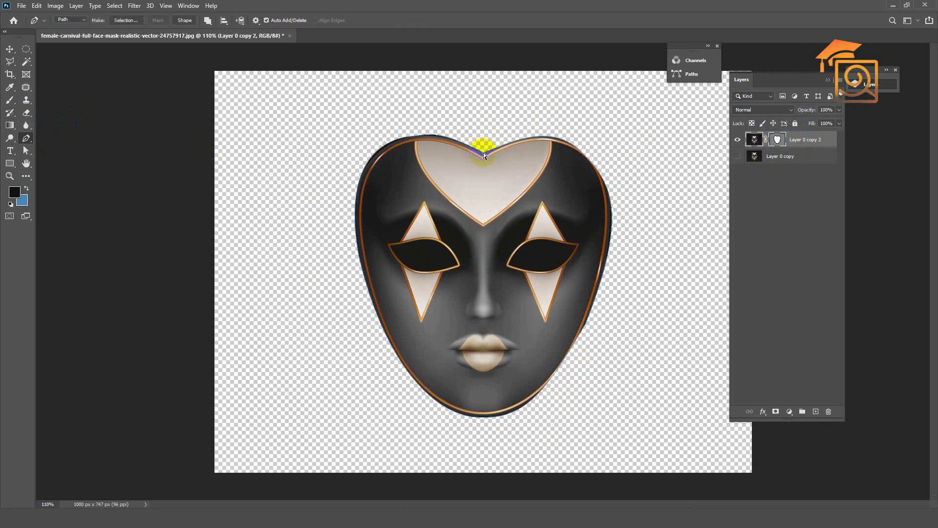
{"action": "left_click", "coordinate": [25, 152]}
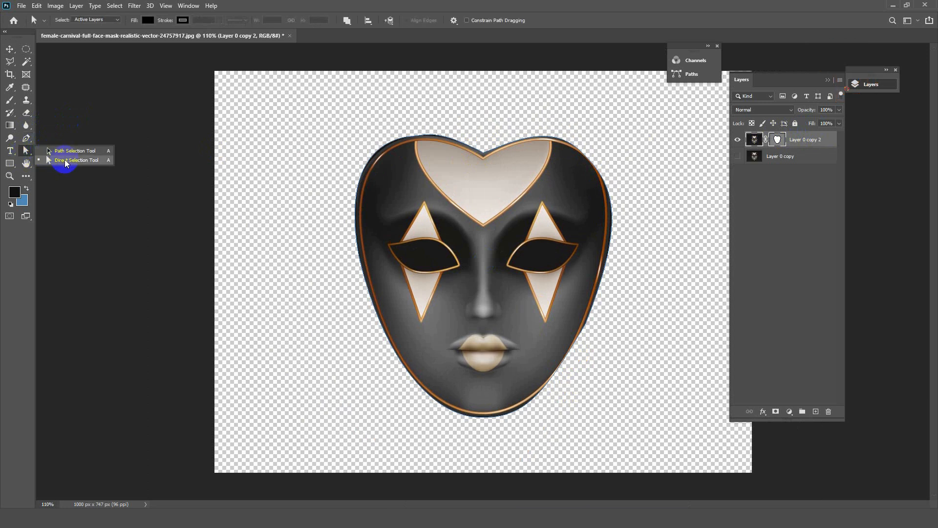
{"action": "left_click", "coordinate": [26, 137]}
{"action": "left_click", "coordinate": [484, 152], "text": "ctrl"}
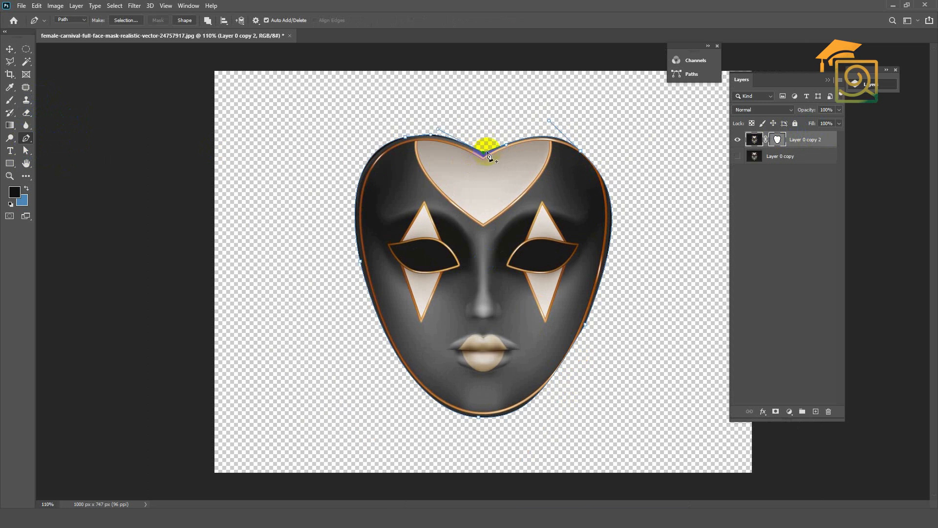
{"action": "left_click", "coordinate": [777, 141]}
{"action": "left_click", "coordinate": [778, 141]}
{"action": "left_click", "coordinate": [483, 155]}
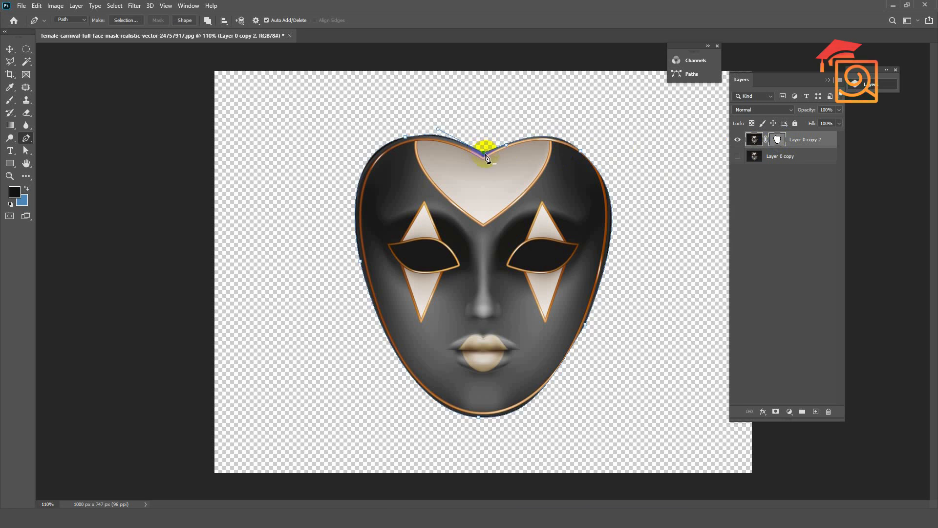
Refine the vector mask path along the face's right side by moving the upper-right anchor and reshaping the side curve's handles.
{"action": "scroll", "coordinate": [569, 146], "scroll_direction": "up", "scroll_amount": 3}
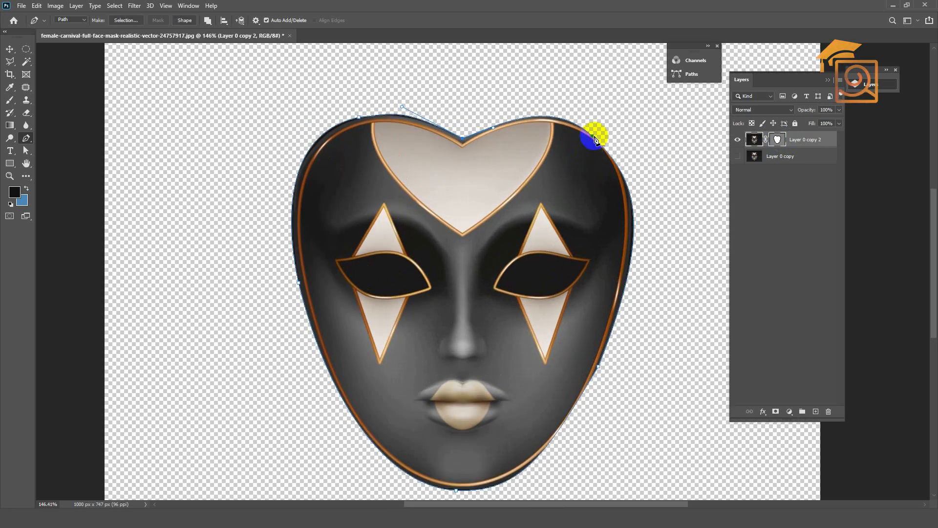
{"action": "left_click_drag", "start_coordinate": [594, 138], "coordinate": [600, 140]}
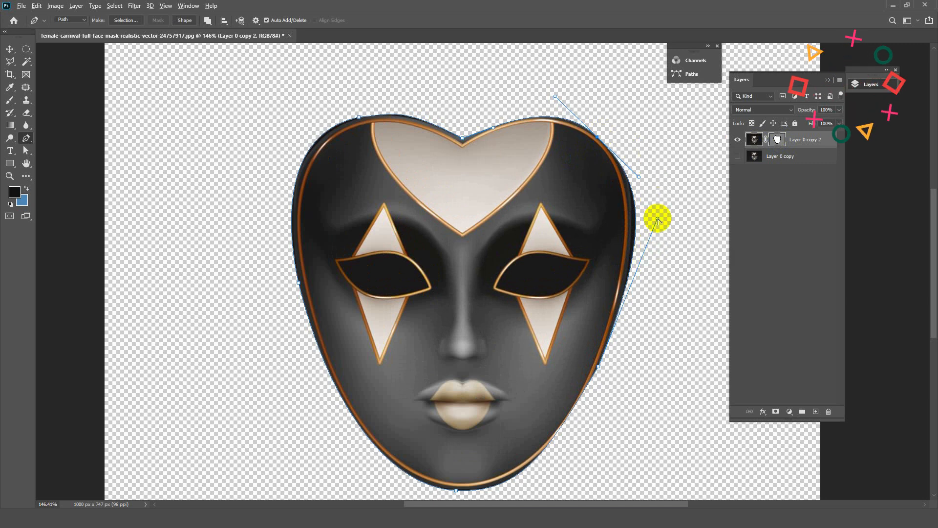
{"action": "left_click_drag", "start_coordinate": [658, 221], "coordinate": [647, 220]}
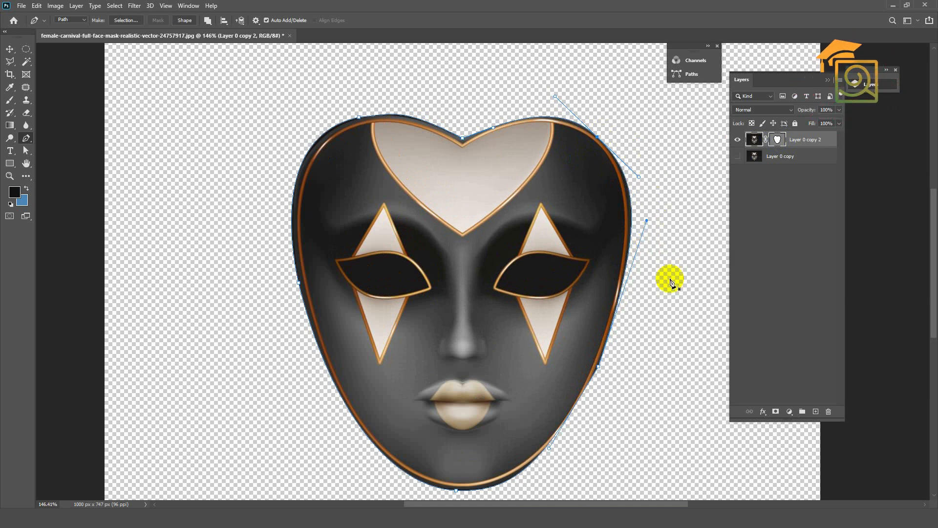
{"action": "scroll", "coordinate": [477, 285], "scroll_direction": "down", "scroll_amount": 2}
{"action": "scroll", "coordinate": [542, 406], "scroll_direction": "up", "scroll_amount": 2}
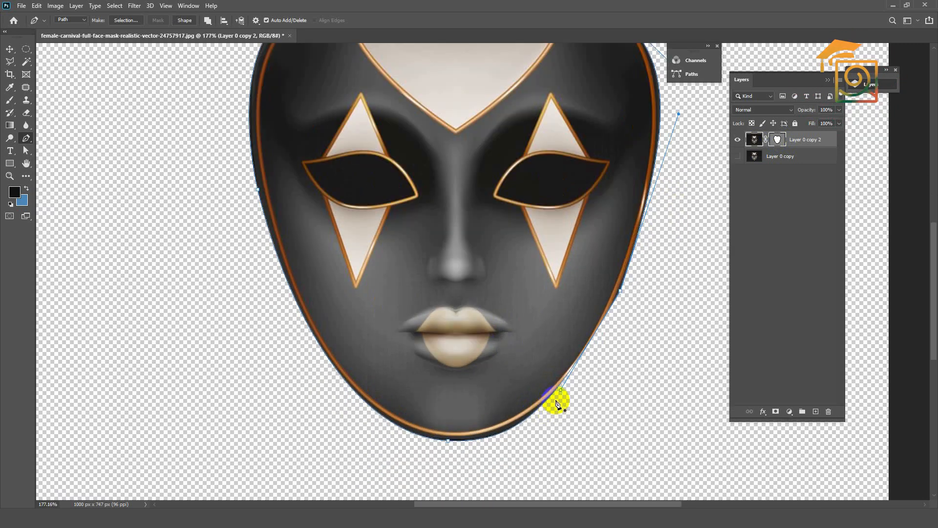
{"action": "left_click_drag", "start_coordinate": [561, 391], "coordinate": [576, 378]}
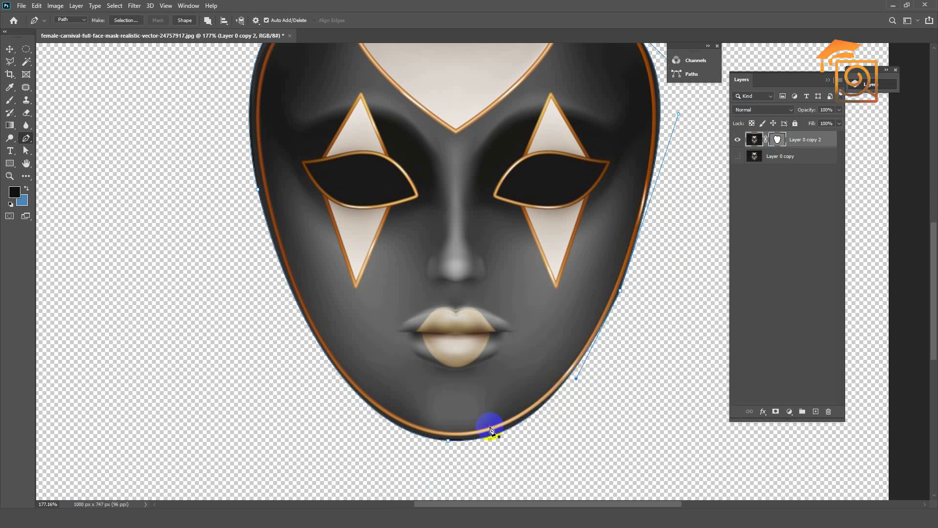
Tighten the vector mask path at the chin, the left side and the upper-left curve to match the face mask's edge.
{"action": "left_click", "coordinate": [450, 437], "text": "ctrl"}
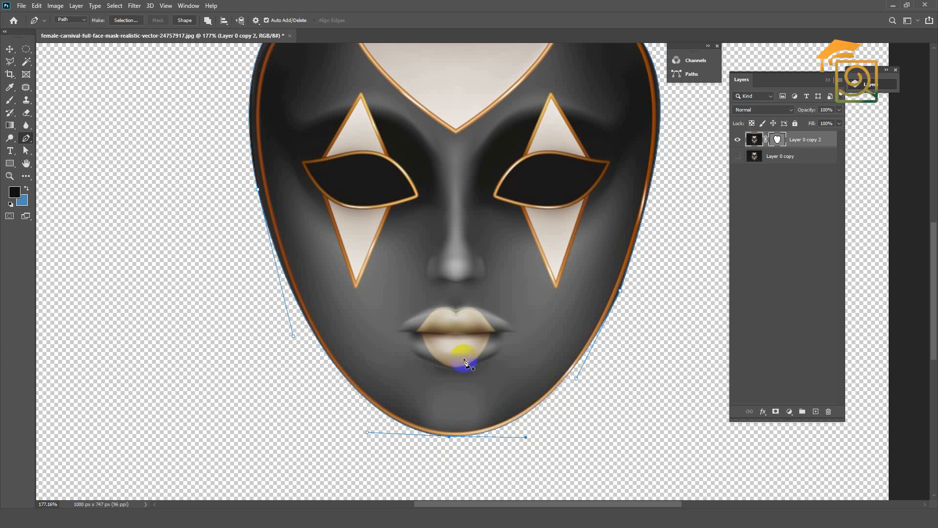
{"action": "left_click_drag", "start_coordinate": [259, 189], "coordinate": [263, 186]}
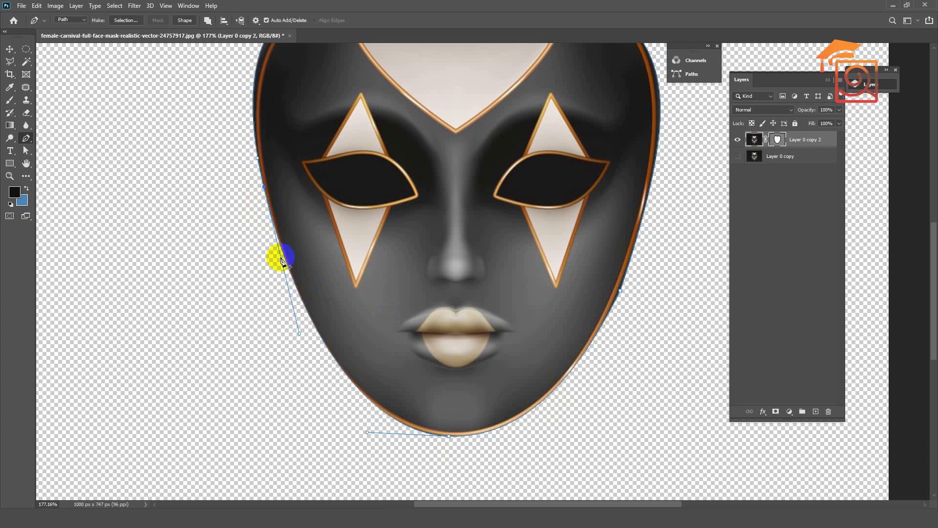
{"action": "left_click_drag", "start_coordinate": [298, 334], "coordinate": [295, 348]}
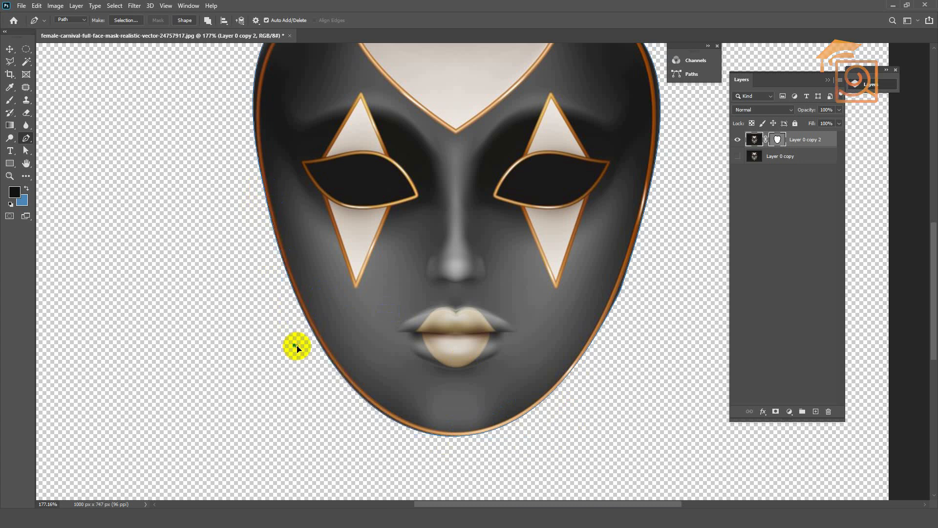
{"action": "scroll", "coordinate": [300, 345], "scroll_direction": "down", "scroll_amount": 5}
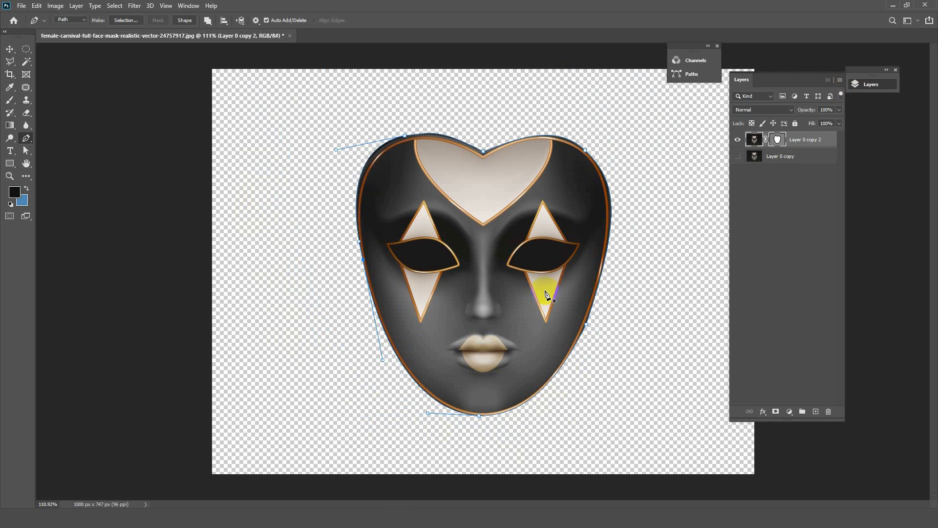
{"action": "left_click_drag", "start_coordinate": [337, 150], "coordinate": [338, 159]}
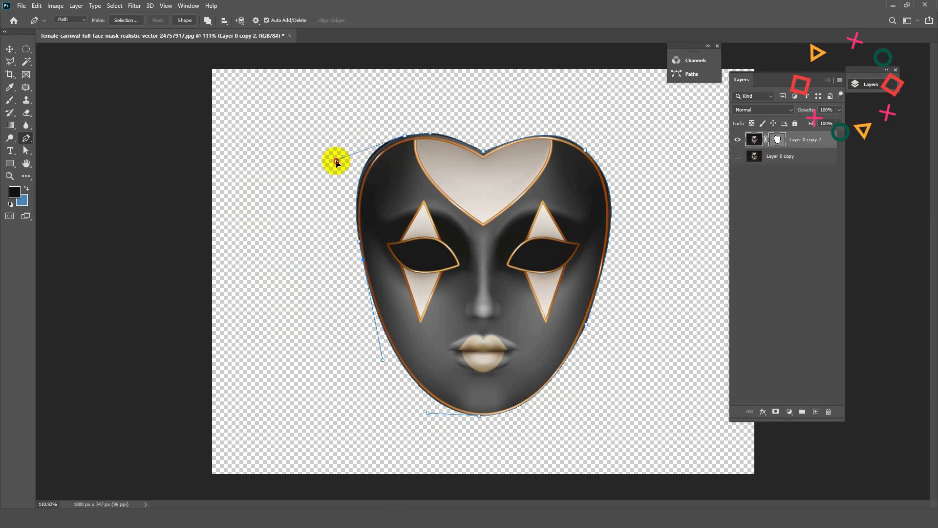
{"action": "scroll", "coordinate": [529, 335], "scroll_direction": "down", "scroll_amount": 3}
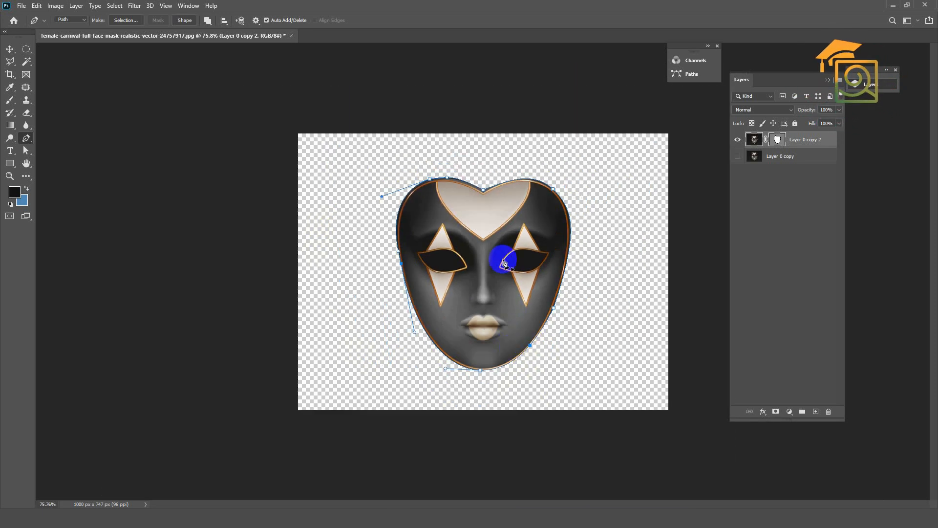
Check the finished cut-out and close the face mask document without saving its changes.
{"action": "left_click", "coordinate": [8, 49]}
{"action": "scroll", "coordinate": [555, 204], "scroll_direction": "up", "scroll_amount": 3}
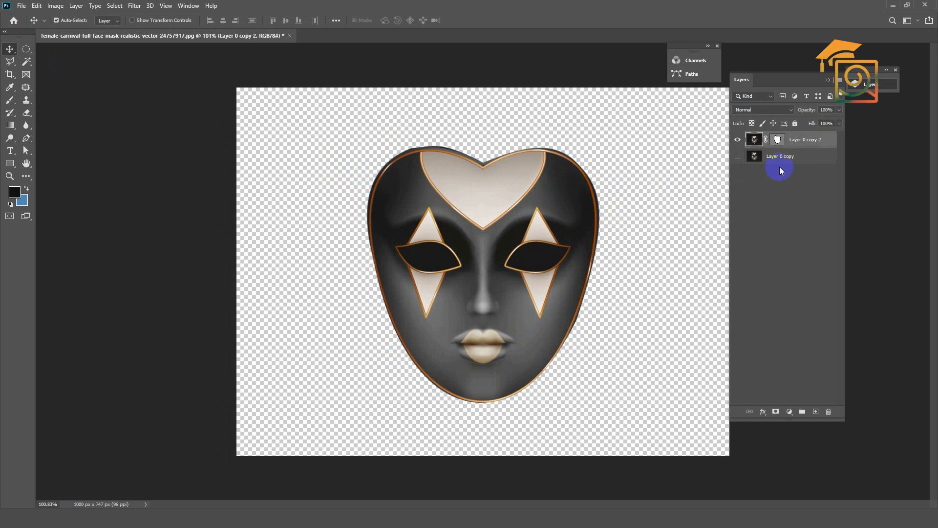
{"action": "key", "text": "Delete"}
{"action": "left_click", "coordinate": [285, 36]}
{"action": "left_click", "coordinate": [469, 192]}
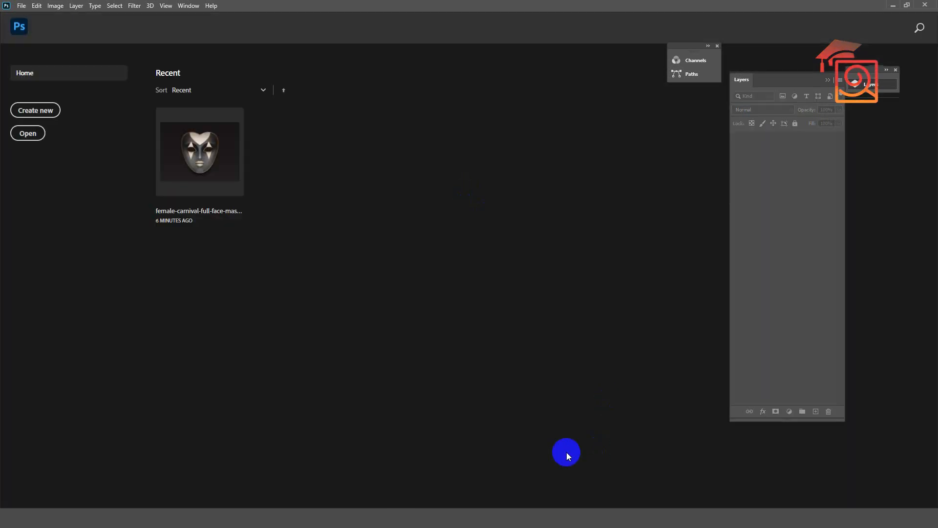
Open the portrait, burger and Corvette images in Photoshop from the cl photo folder in File Explorer.
{"action": "left_click", "coordinate": [640, 505]}
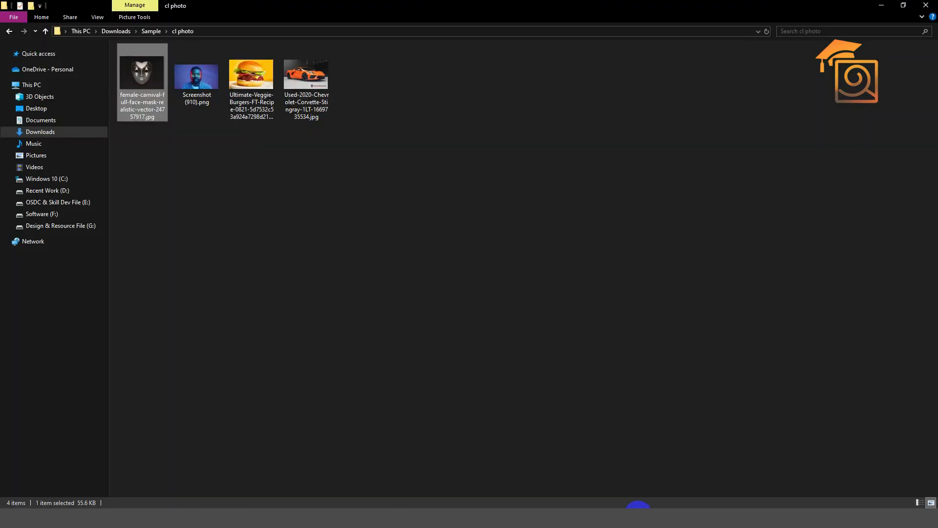
{"action": "mouse_move", "coordinate": [215, 94]}
{"action": "left_mouse_down"}
{"action": "mouse_move", "coordinate": [209, 112]}
{"action": "mouse_move", "coordinate": [201, 90]}
{"action": "left_mouse_up"}
{"action": "left_click_drag", "start_coordinate": [383, 132], "coordinate": [394, 170]}
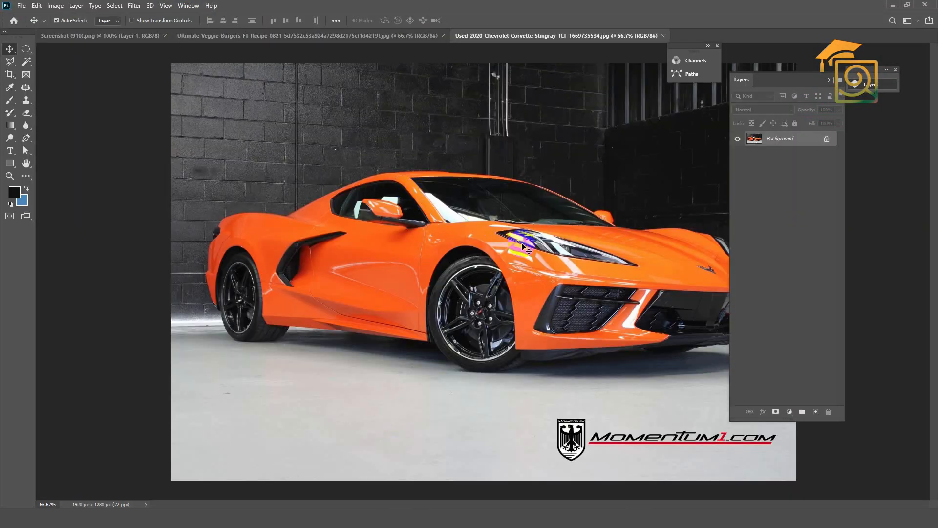
{"action": "key", "text": "ctrl+minus"}
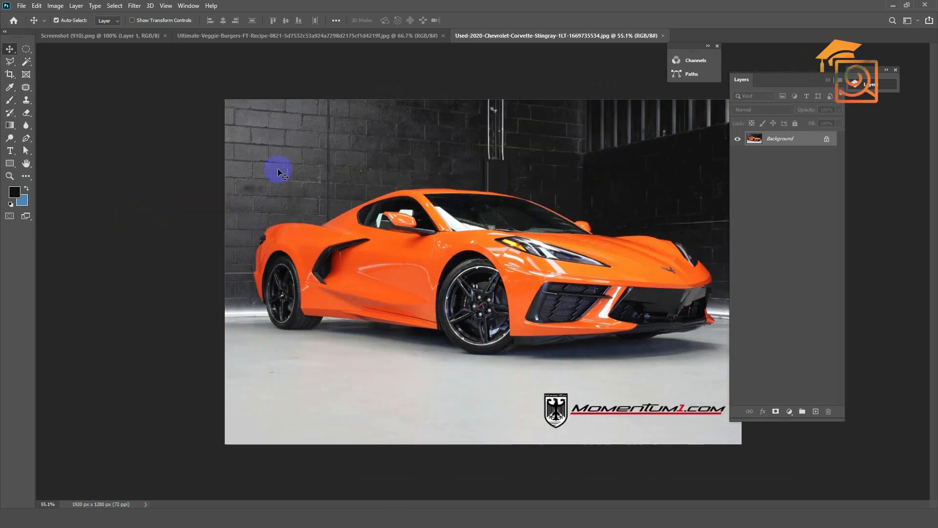
In Screenshot (910).png, duplicate Layer 1 and hide the original layer.
{"action": "left_click", "coordinate": [69, 35]}
{"action": "scroll", "coordinate": [324, 245], "scroll_direction": "down", "scroll_amount": 3}
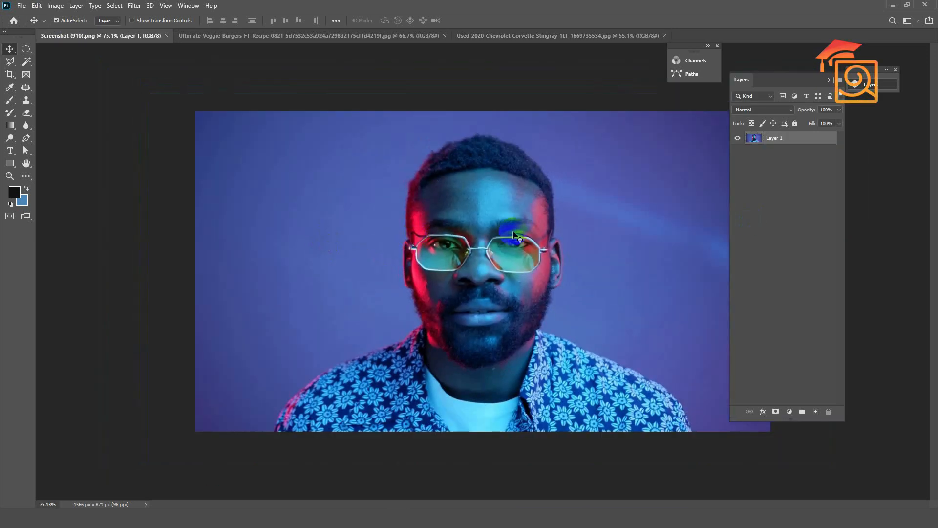
{"action": "left_click_drag", "start_coordinate": [778, 168], "coordinate": [817, 411]}
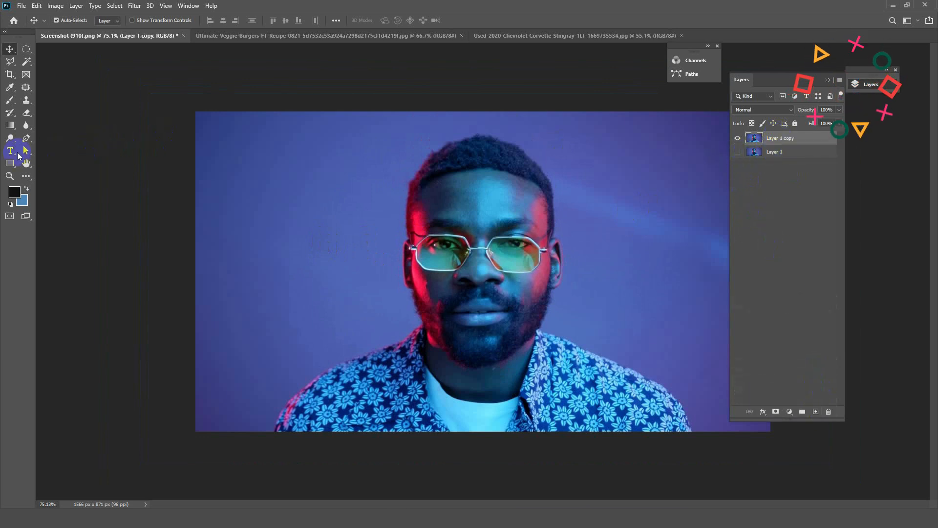
Activate the Pen tool in Path mode with the Combine Shapes path operation.
{"action": "left_click_drag", "start_coordinate": [28, 139], "coordinate": [58, 137]}
{"action": "left_click", "coordinate": [205, 22]}
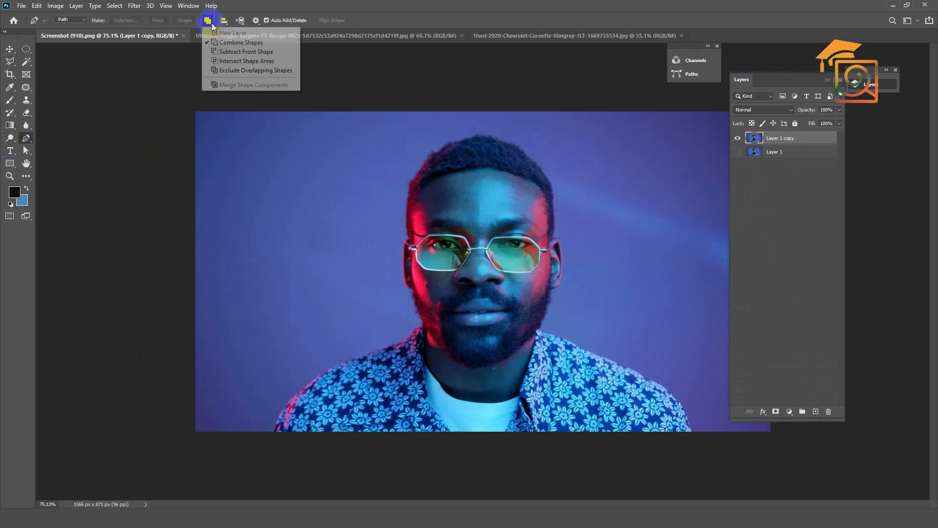
{"action": "left_click", "coordinate": [253, 43]}
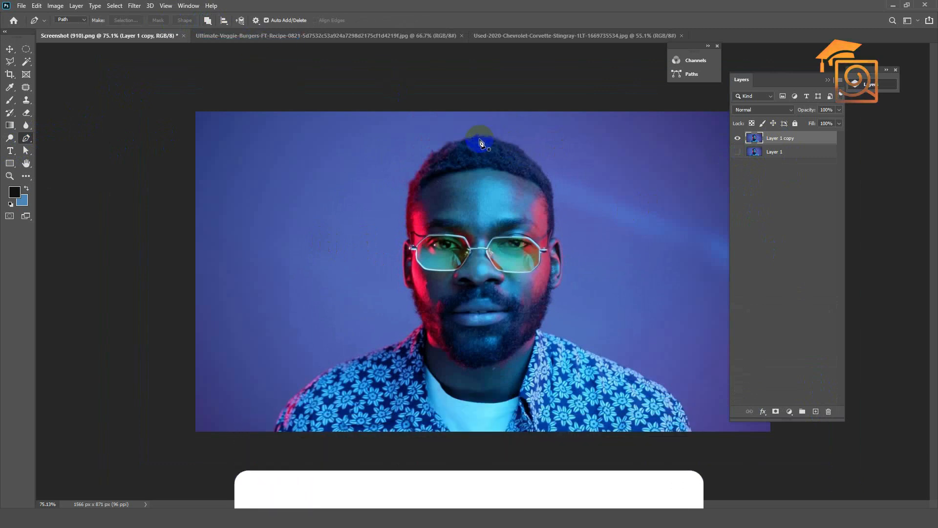
Start the path at the top of the man's hair and trace down the head's right side around the ear.
{"action": "scroll", "coordinate": [555, 263], "scroll_direction": "up", "scroll_amount": 3}
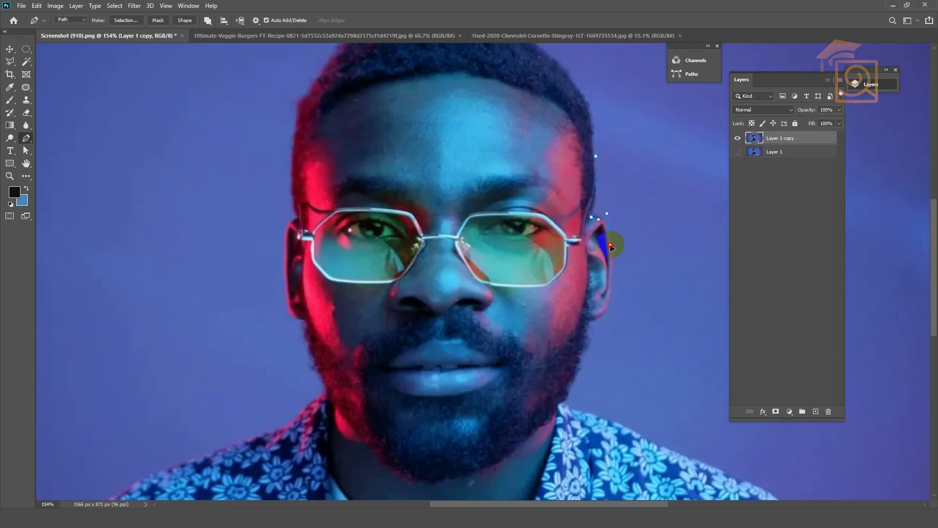
{"action": "left_click_drag", "start_coordinate": [596, 329], "coordinate": [600, 318]}
{"action": "left_click", "coordinate": [591, 321]}
{"action": "left_click_drag", "start_coordinate": [556, 288], "coordinate": [510, 188]}
{"action": "mouse_move", "coordinate": [515, 301]}
{"action": "left_mouse_down"}
{"action": "mouse_move", "coordinate": [499, 335]}
{"action": "mouse_move", "coordinate": [525, 308]}
{"action": "left_mouse_up"}
Continue the path along the beard's right side, the collar and the right shoulder to the photo's bottom edge, undoing the last misplaced point.
{"action": "left_click_drag", "start_coordinate": [530, 310], "coordinate": [367, 261]}
{"action": "left_click_drag", "start_coordinate": [443, 293], "coordinate": [471, 305]}
{"action": "left_click_drag", "start_coordinate": [537, 341], "coordinate": [489, 220]}
{"action": "mouse_move", "coordinate": [573, 260]}
{"action": "left_mouse_down"}
{"action": "mouse_move", "coordinate": [606, 293]}
{"action": "mouse_move", "coordinate": [583, 270]}
{"action": "left_mouse_up"}
{"action": "left_click_drag", "start_coordinate": [620, 343], "coordinate": [623, 382]}
{"action": "left_click_drag", "start_coordinate": [622, 382], "coordinate": [605, 344]}
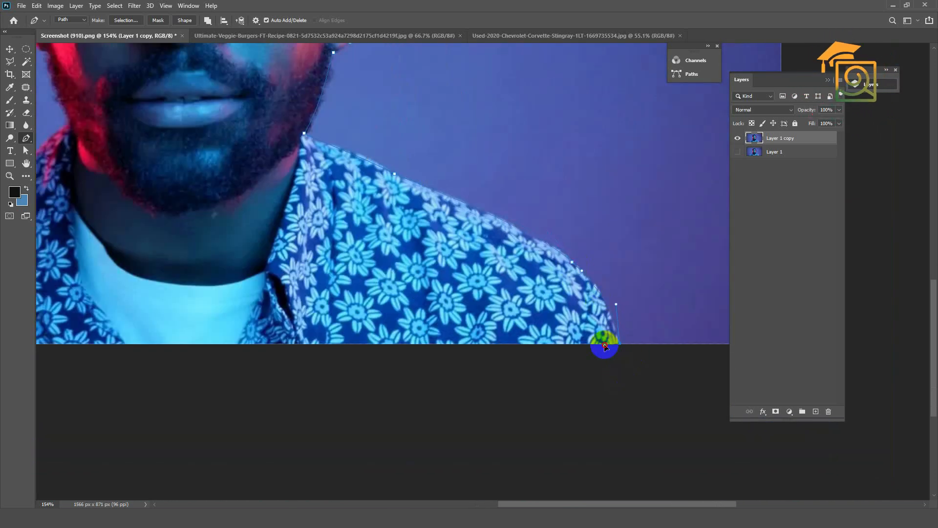
{"action": "scroll", "coordinate": [605, 343], "scroll_direction": "down", "scroll_amount": 5}
{"action": "key", "text": "ctrl+z"}
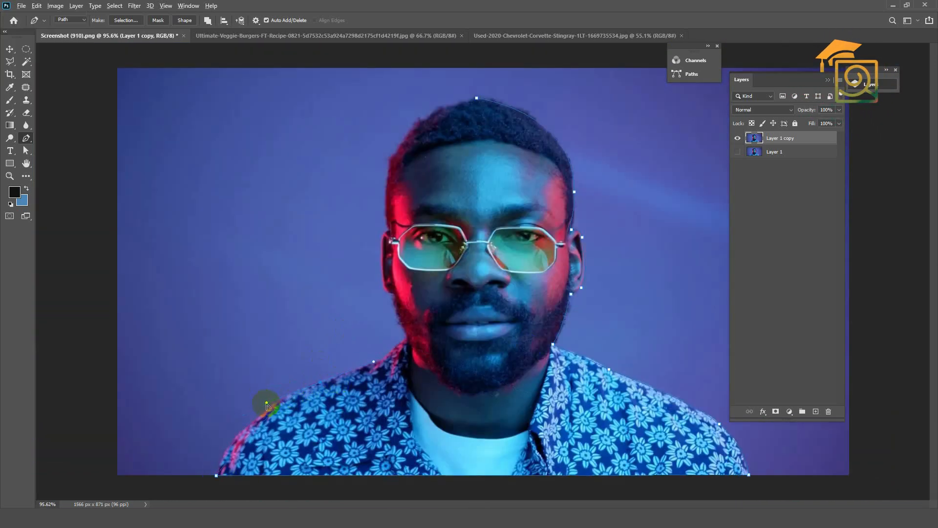
Trace the left collar, neck, ear and hair, and close the portrait path at its starting anchor.
{"action": "left_click", "coordinate": [389, 356]}
{"action": "left_click", "coordinate": [407, 338]}
{"action": "left_click_drag", "start_coordinate": [394, 294], "coordinate": [391, 264]}
{"action": "mouse_move", "coordinate": [392, 264]}
{"action": "left_mouse_down"}
{"action": "mouse_move", "coordinate": [391, 292]}
{"action": "mouse_move", "coordinate": [382, 263]}
{"action": "left_mouse_up"}
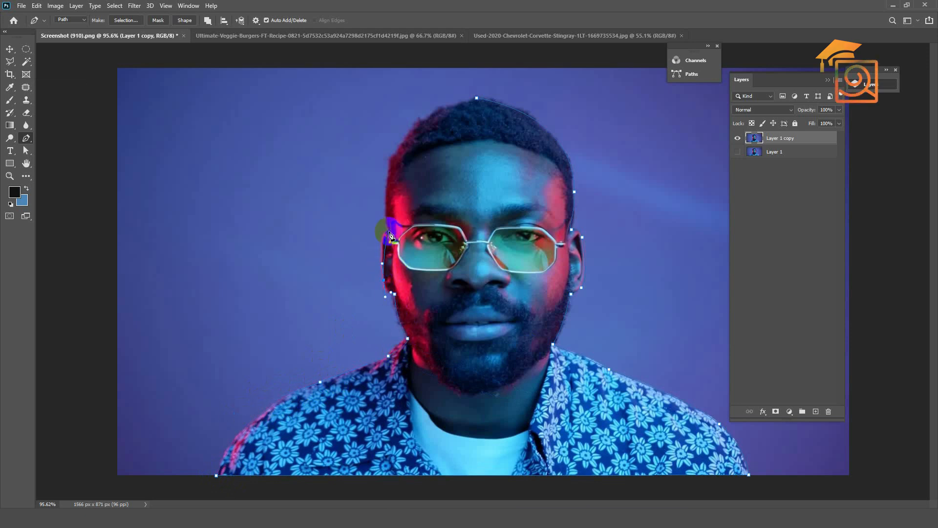
{"action": "mouse_move", "coordinate": [390, 158]}
{"action": "left_mouse_down"}
{"action": "mouse_move", "coordinate": [399, 127]}
{"action": "mouse_move", "coordinate": [393, 155]}
{"action": "left_mouse_up"}
{"action": "left_click_drag", "start_coordinate": [403, 143], "coordinate": [405, 137]}
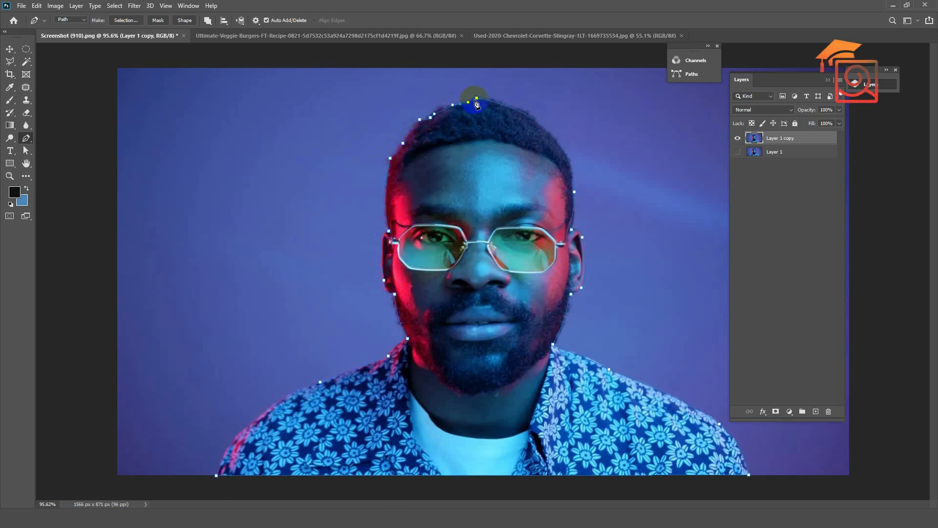
{"action": "left_click", "coordinate": [476, 101]}
{"action": "scroll", "coordinate": [556, 293], "scroll_direction": "down", "scroll_amount": 5}
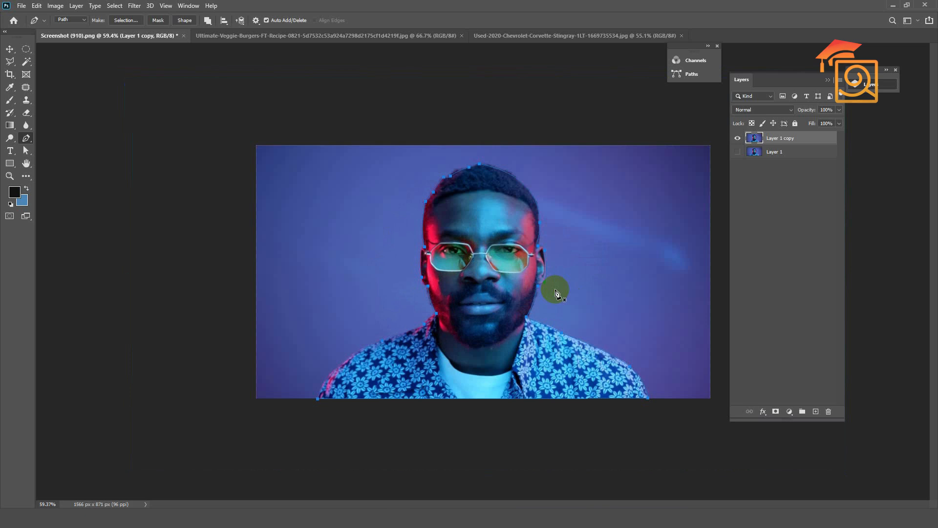
Create a vector mask on Layer 1 copy from the closed path and deselect the layer to check the cut-out.
{"action": "right_click", "coordinate": [547, 177]}
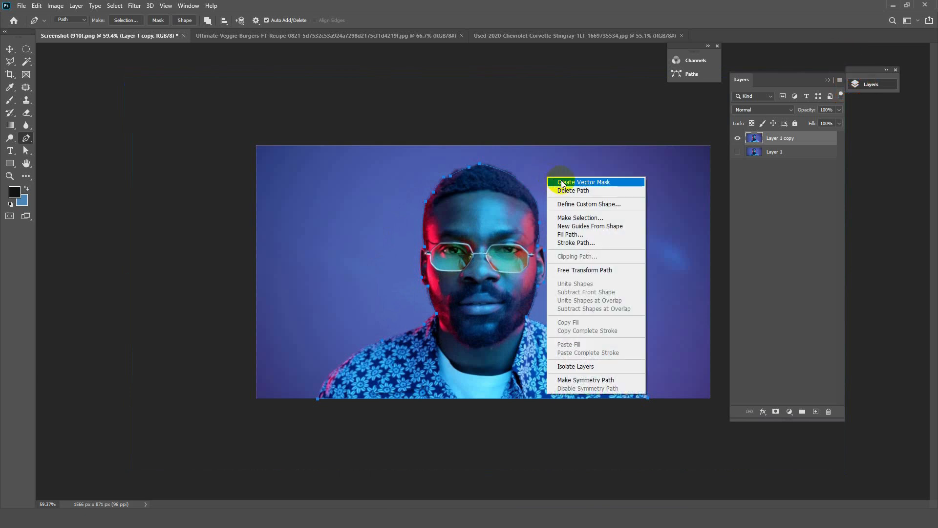
{"action": "left_click", "coordinate": [562, 183]}
{"action": "left_click", "coordinate": [11, 48]}
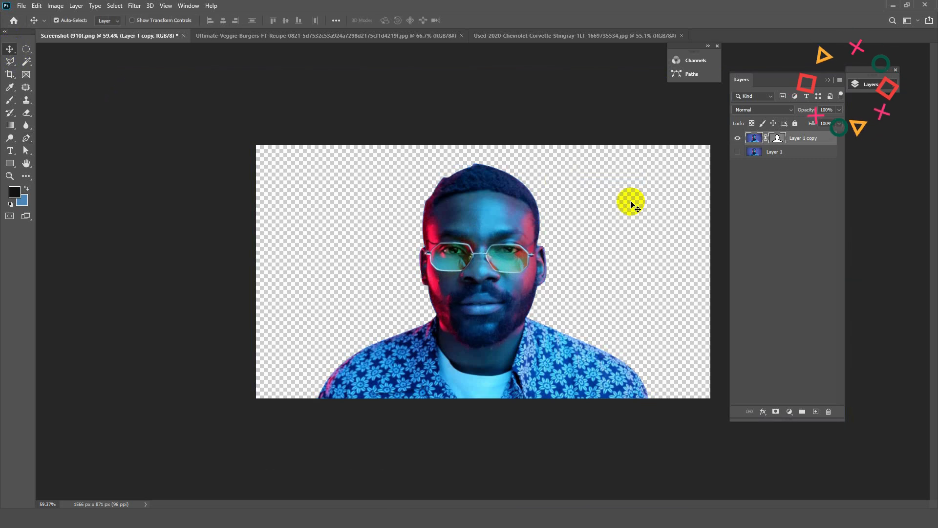
{"action": "left_click", "coordinate": [606, 207]}
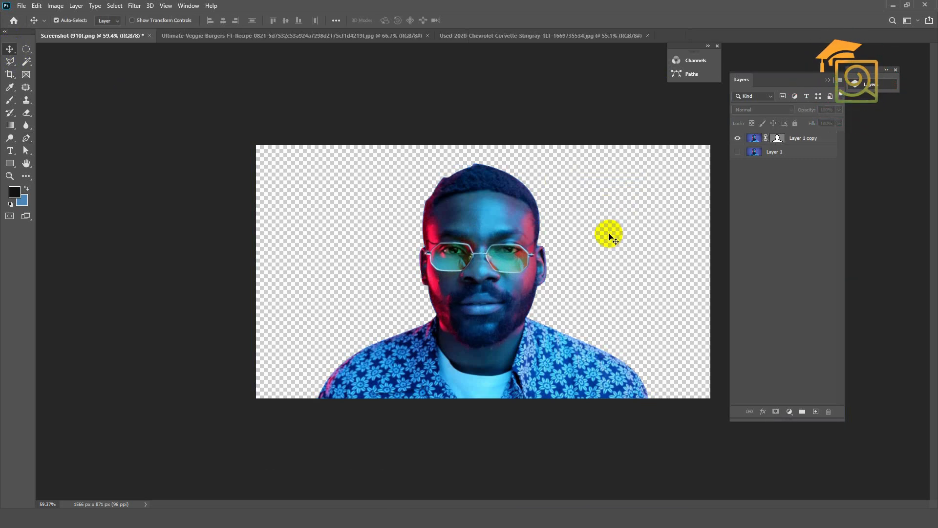
Activate the vector mask of Layer 1 copy and show its path anchors for editing with the Pen tool.
{"action": "left_click", "coordinate": [778, 139]}
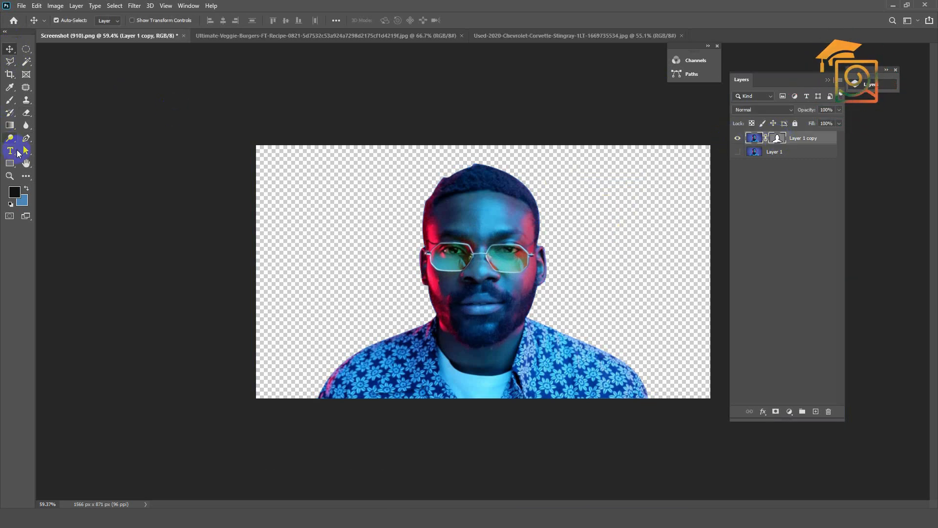
{"action": "left_click", "coordinate": [26, 141]}
{"action": "left_click", "coordinate": [476, 165], "text": "ctrl"}
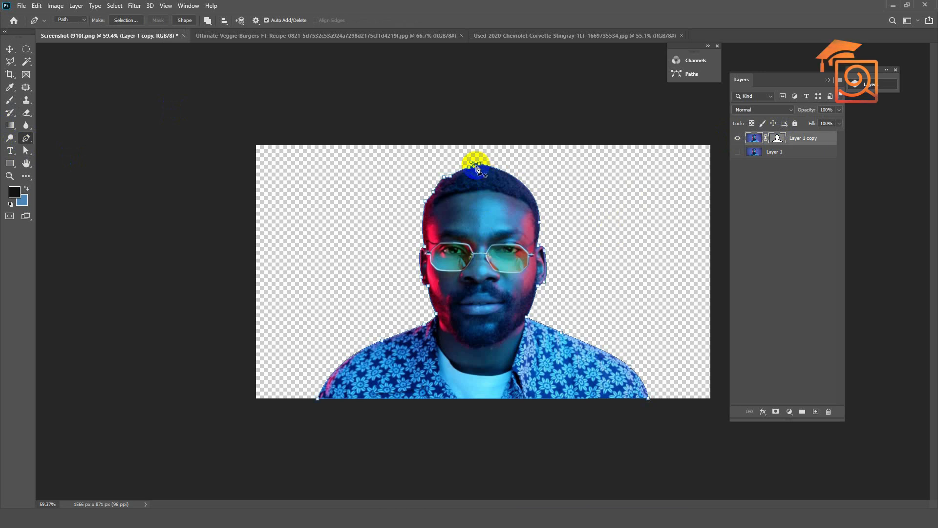
Refine the vector mask path along the hair's upper-left edge and the top of the head.
{"action": "scroll", "coordinate": [475, 167], "scroll_direction": "up", "scroll_amount": 8}
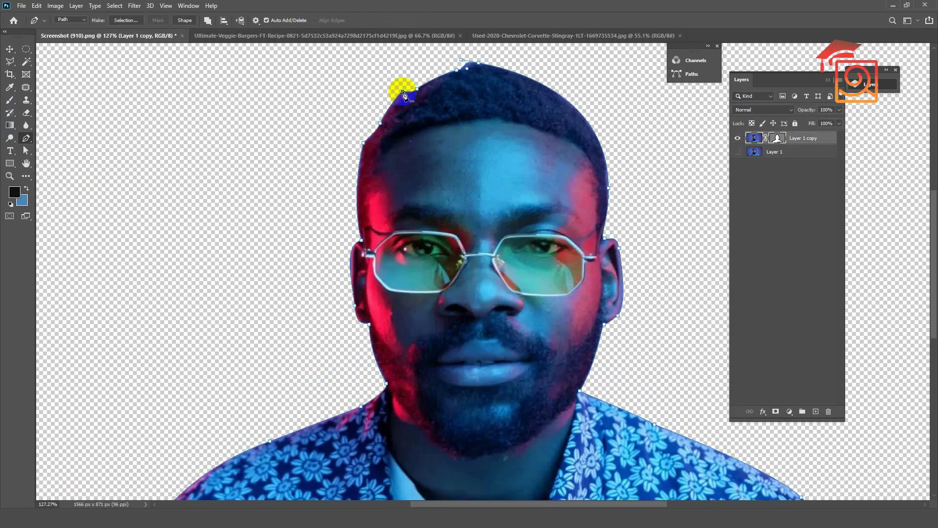
{"action": "left_click_drag", "start_coordinate": [403, 92], "coordinate": [395, 98]}
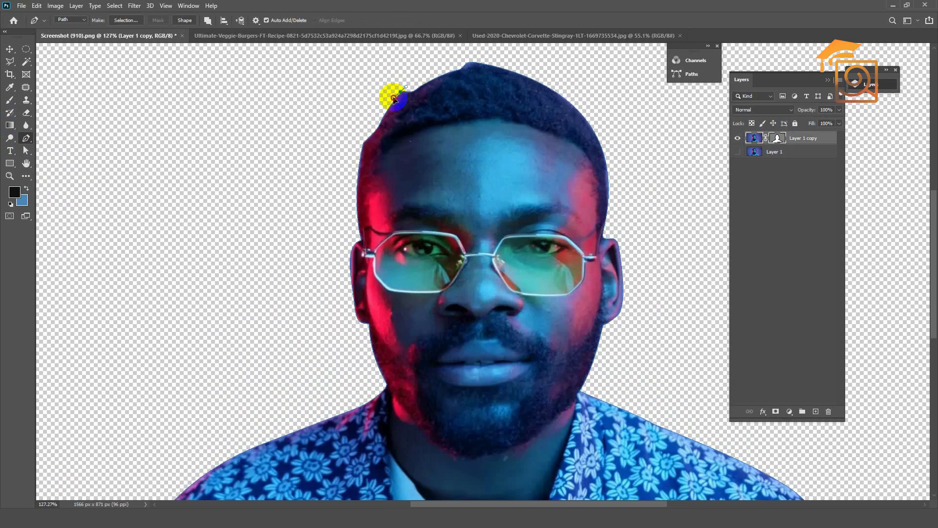
{"action": "left_click", "coordinate": [401, 93], "text": "ctrl"}
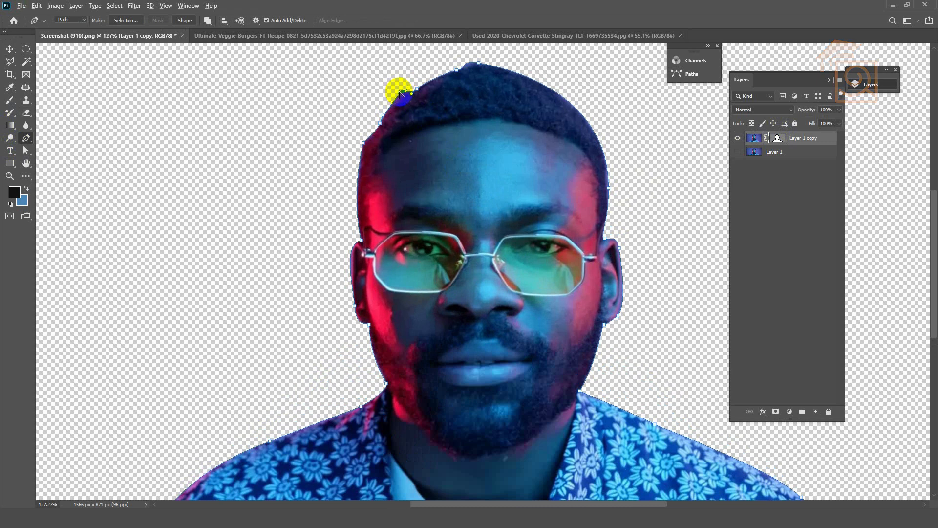
{"action": "left_click_drag", "start_coordinate": [386, 108], "coordinate": [408, 98]}
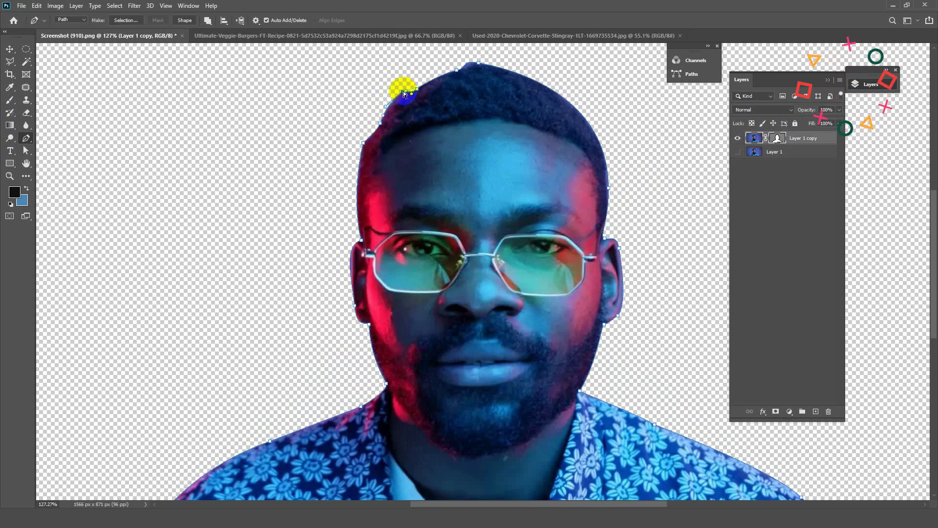
{"action": "left_click", "coordinate": [478, 64], "text": "ctrl"}
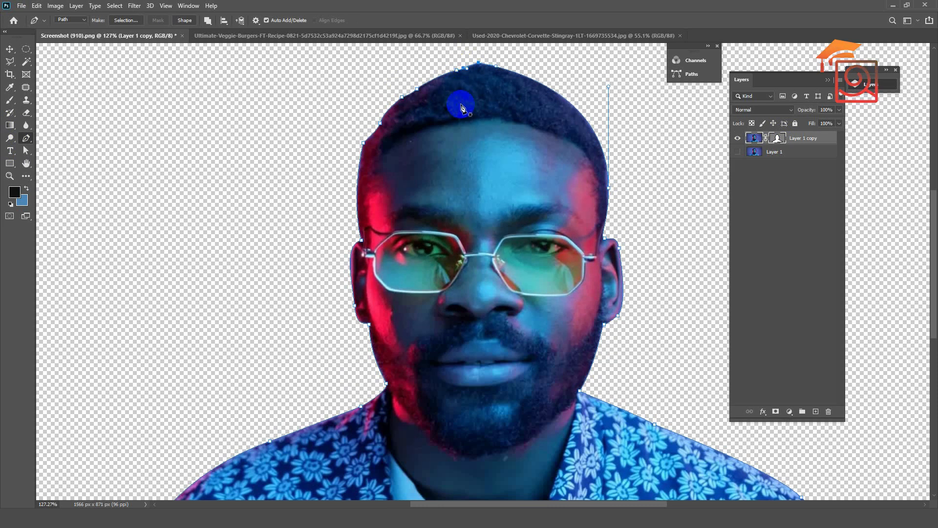
{"action": "scroll", "coordinate": [444, 119], "scroll_direction": "down", "scroll_amount": 5}
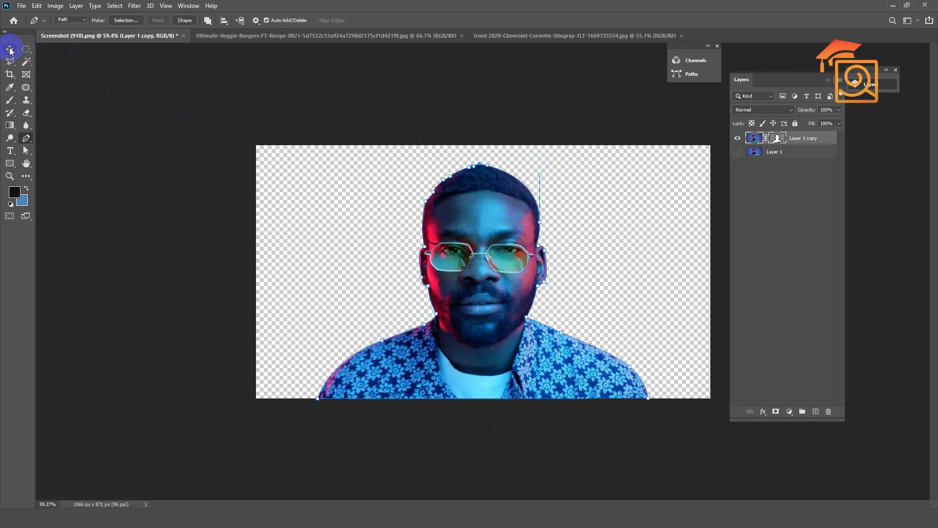
Switch to the Move tool, hide the path outline, and select and show Layer 1.
{"action": "left_click", "coordinate": [10, 49]}
{"action": "left_click", "coordinate": [573, 154]}
{"action": "left_click", "coordinate": [759, 152]}
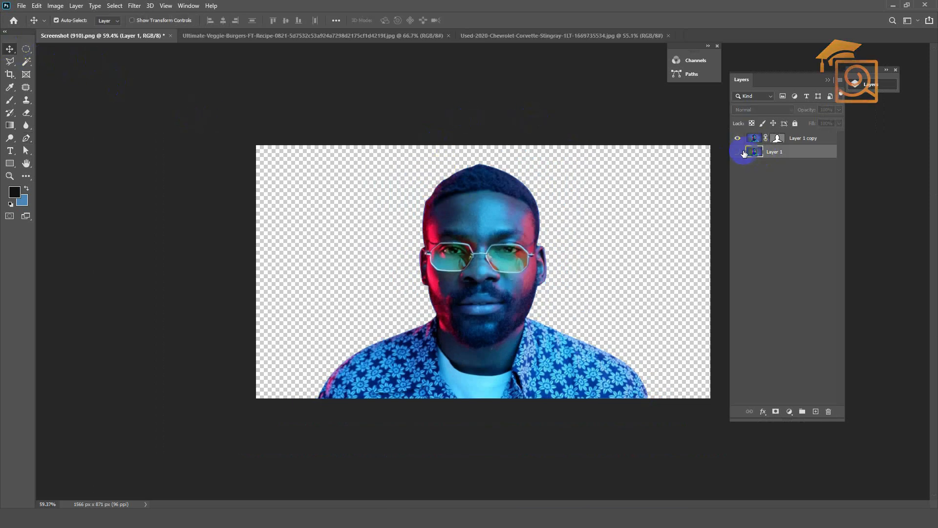
{"action": "left_click", "coordinate": [740, 152]}
Mask Layer 1 from a rectangular selection of the photo's right half and invert the mask for a before-and-after comparison.
{"action": "left_click", "coordinate": [25, 50]}
{"action": "left_click", "coordinate": [73, 49]}
{"action": "left_click_drag", "start_coordinate": [480, 125], "coordinate": [725, 462]}
{"action": "left_click", "coordinate": [775, 412]}
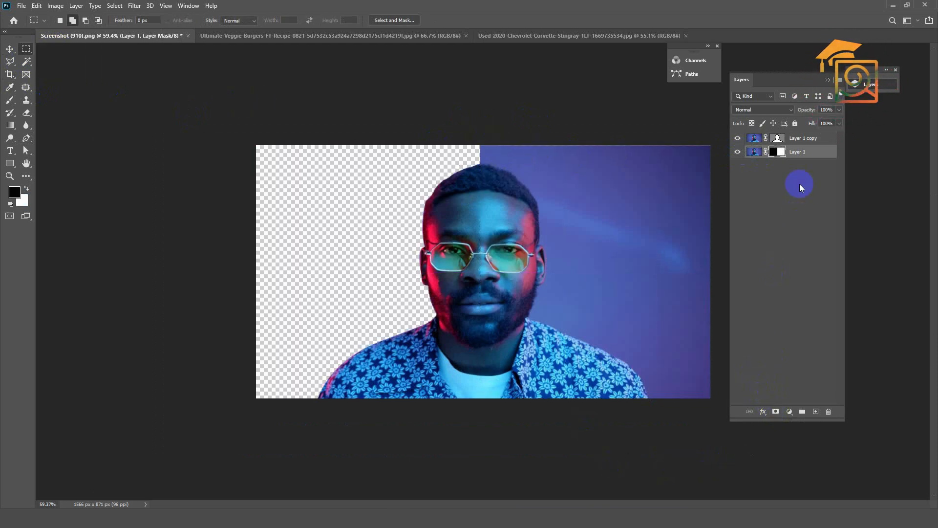
{"action": "key", "text": "ctrl+i"}
{"action": "scroll", "coordinate": [593, 335], "scroll_direction": "down", "scroll_amount": 3}
{"action": "scroll", "coordinate": [593, 335], "scroll_direction": "up", "scroll_amount": 3}
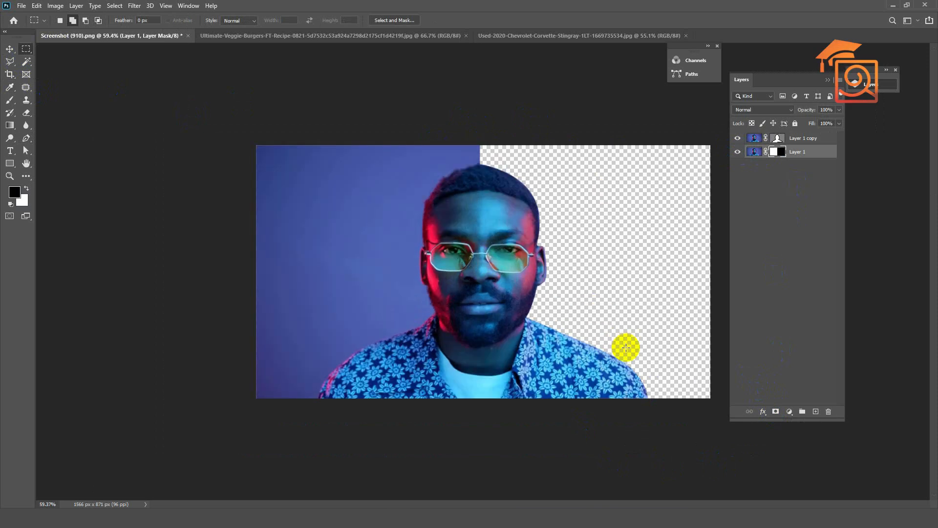
Select the vector mask of Layer 1 copy again and activate the Pen tool.
{"action": "left_click", "coordinate": [777, 139]}
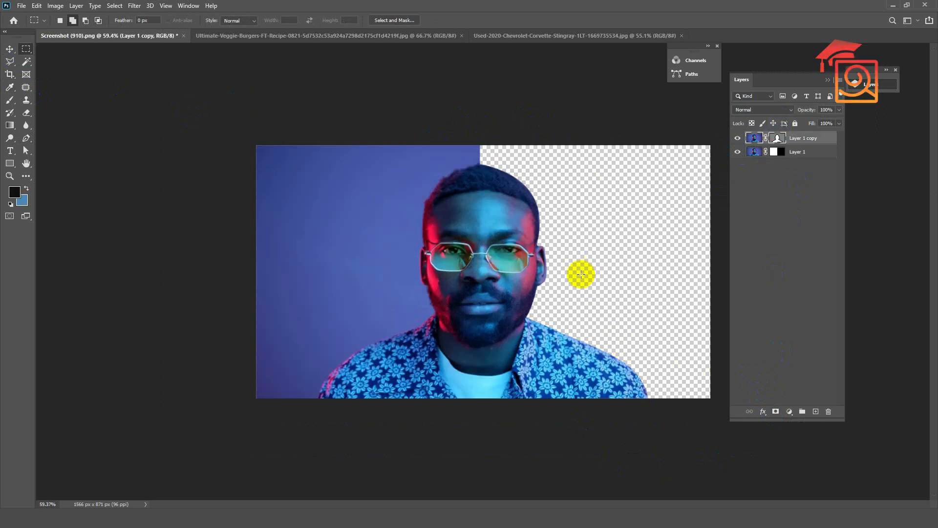
{"action": "scroll", "coordinate": [589, 269], "scroll_direction": "up", "scroll_amount": 3}
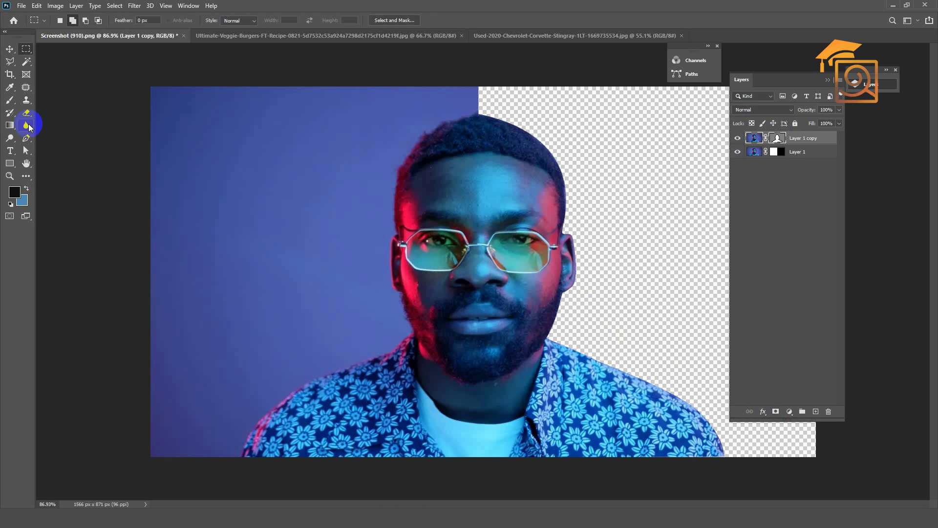
{"action": "left_click", "coordinate": [27, 141]}
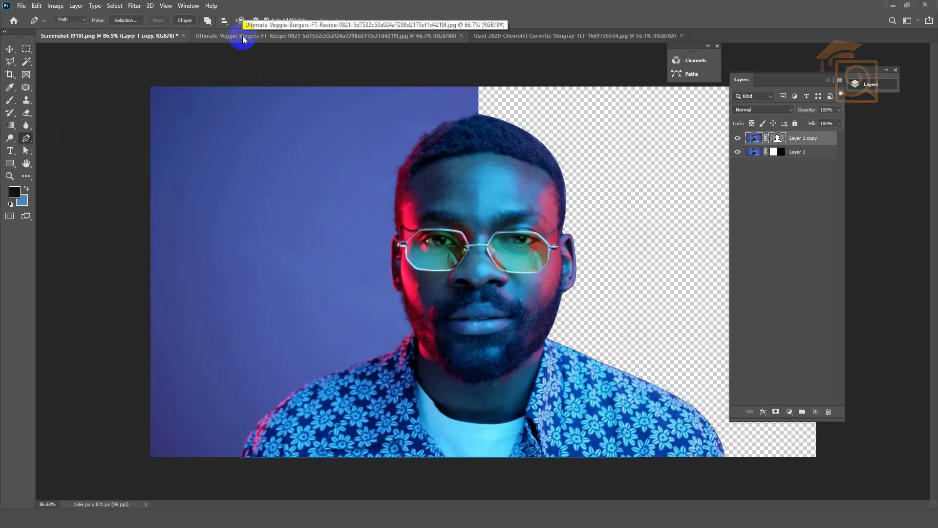
In the veggie burger document, duplicate the Background layer and hide the original.
{"action": "left_click", "coordinate": [242, 36]}
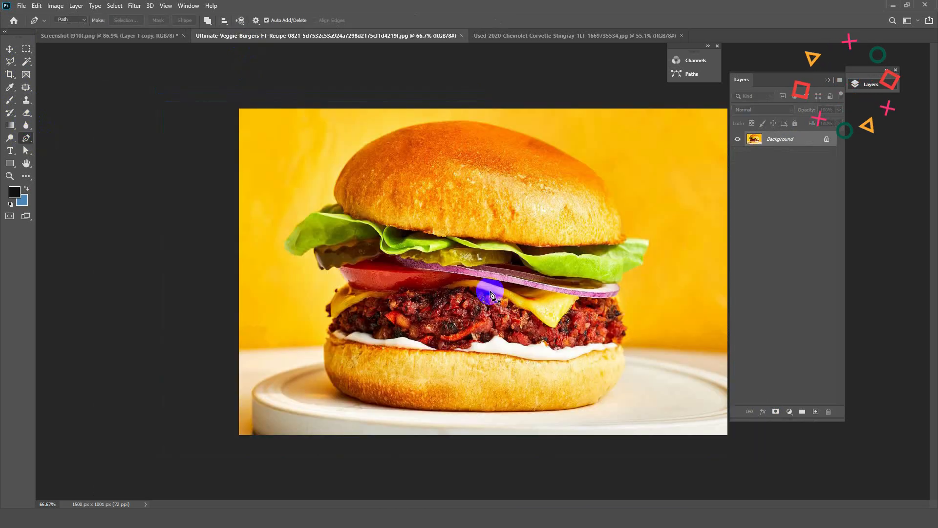
{"action": "left_click_drag", "start_coordinate": [781, 142], "coordinate": [816, 411]}
{"action": "left_click", "coordinate": [737, 154]}
{"action": "scroll", "coordinate": [473, 173], "scroll_direction": "down", "scroll_amount": 4}
Start a path at the top of the bun and trace the right side of the bun, lettuce and onion.
{"action": "left_click", "coordinate": [470, 168]}
{"action": "left_click_drag", "start_coordinate": [551, 197], "coordinate": [575, 219]}
{"action": "left_click", "coordinate": [579, 248]}
{"action": "left_click_drag", "start_coordinate": [595, 250], "coordinate": [597, 254]}
{"action": "left_click_drag", "start_coordinate": [593, 265], "coordinate": [592, 269]}
{"action": "scroll", "coordinate": [593, 269], "scroll_direction": "up", "scroll_amount": 5}
{"action": "left_click", "coordinate": [671, 269]}
{"action": "left_click", "coordinate": [662, 283]}
{"action": "left_click", "coordinate": [656, 303]}
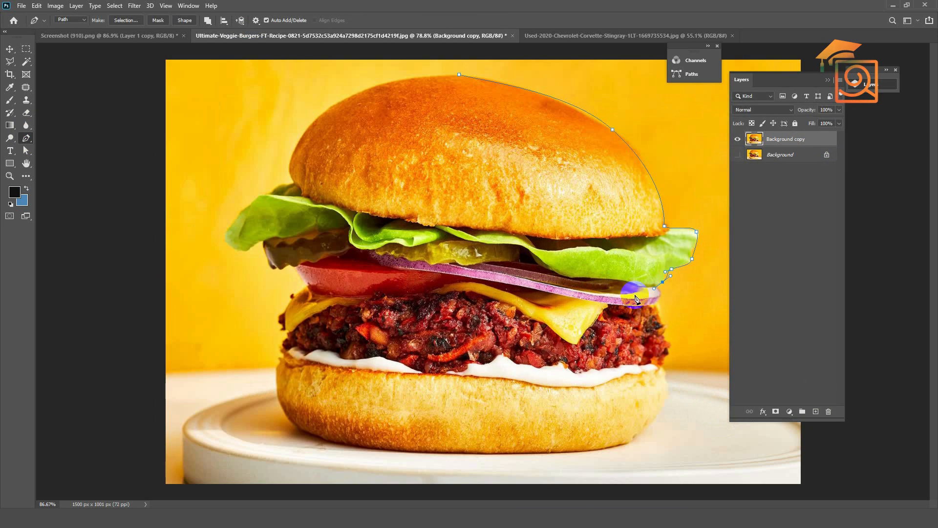
Continue the burger path down the patty's right side and along the underside of the bottom bun.
{"action": "left_click", "coordinate": [664, 325]}
{"action": "left_click", "coordinate": [670, 343]}
{"action": "left_click", "coordinate": [661, 370]}
{"action": "left_click_drag", "start_coordinate": [664, 400], "coordinate": [655, 427]}
{"action": "left_click_drag", "start_coordinate": [565, 451], "coordinate": [493, 455]}
{"action": "left_click_drag", "start_coordinate": [336, 442], "coordinate": [287, 427]}
Trace the burger's left side up from the bottom bun past the patty, cheese and tomato to the pickle.
{"action": "left_click", "coordinate": [277, 370], "text": "alt"}
{"action": "left_click_drag", "start_coordinate": [276, 369], "coordinate": [288, 333]}
{"action": "left_click", "coordinate": [283, 355]}
{"action": "left_click", "coordinate": [286, 311]}
{"action": "left_click", "coordinate": [303, 288]}
{"action": "left_click", "coordinate": [295, 269]}
{"action": "left_click", "coordinate": [277, 267]}
Trace the left lettuce leaf and the top bun's left side, and close the burger path at its starting anchor.
{"action": "left_click", "coordinate": [264, 241]}
{"action": "left_click", "coordinate": [226, 239]}
{"action": "left_click", "coordinate": [243, 210]}
{"action": "left_click", "coordinate": [262, 195]}
{"action": "left_click", "coordinate": [273, 190]}
{"action": "left_click", "coordinate": [294, 181]}
{"action": "left_click", "coordinate": [315, 119]}
{"action": "left_click", "coordinate": [459, 74]}
Create a vector mask on Background copy from the closed burger path.
{"action": "scroll", "coordinate": [458, 79], "scroll_direction": "down", "scroll_amount": 3}
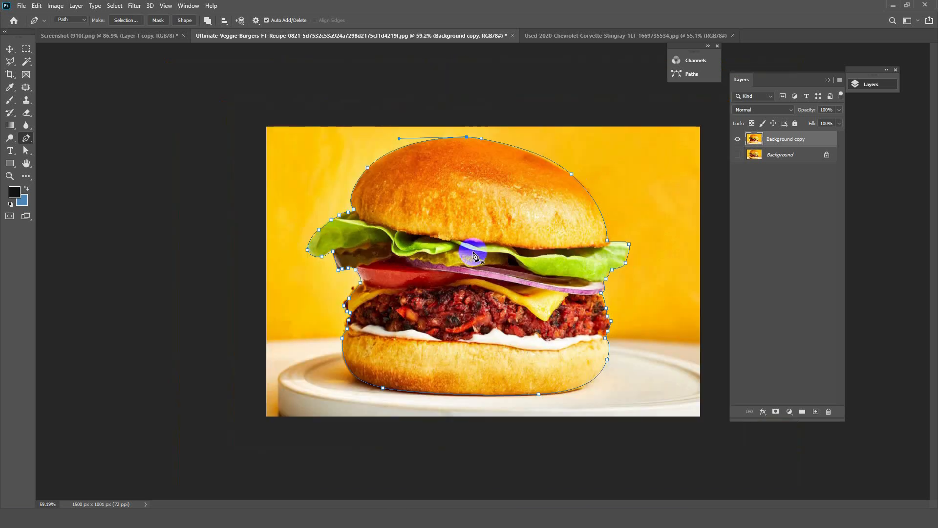
{"action": "right_click", "coordinate": [608, 175]}
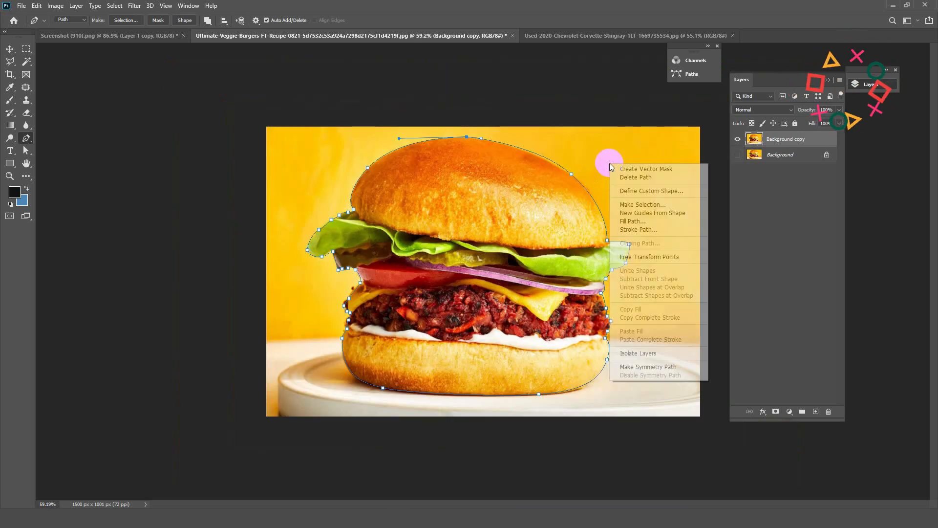
{"action": "left_click", "coordinate": [625, 171]}
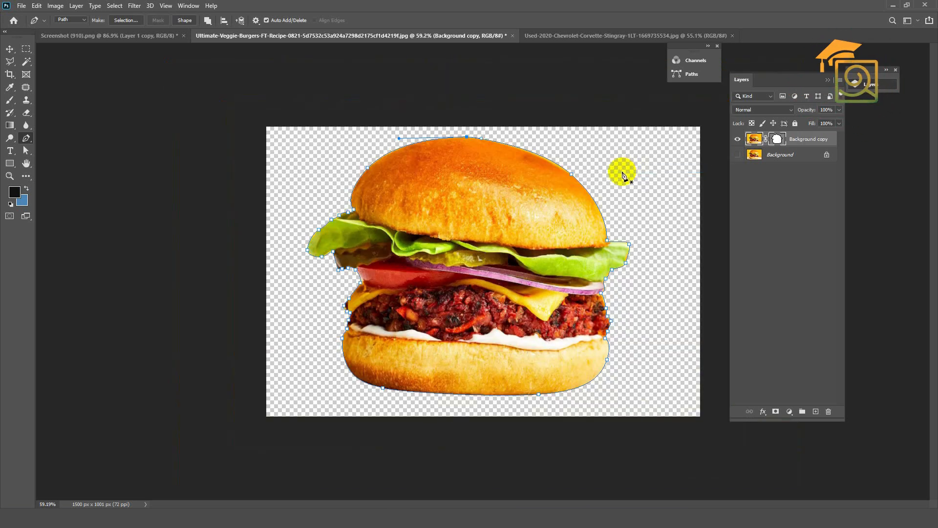
Show the original burger Background layer and mask it to a rectangular selection covering roughly the left half of the image.
{"action": "left_click", "coordinate": [11, 51]}
{"action": "left_click", "coordinate": [725, 277]}
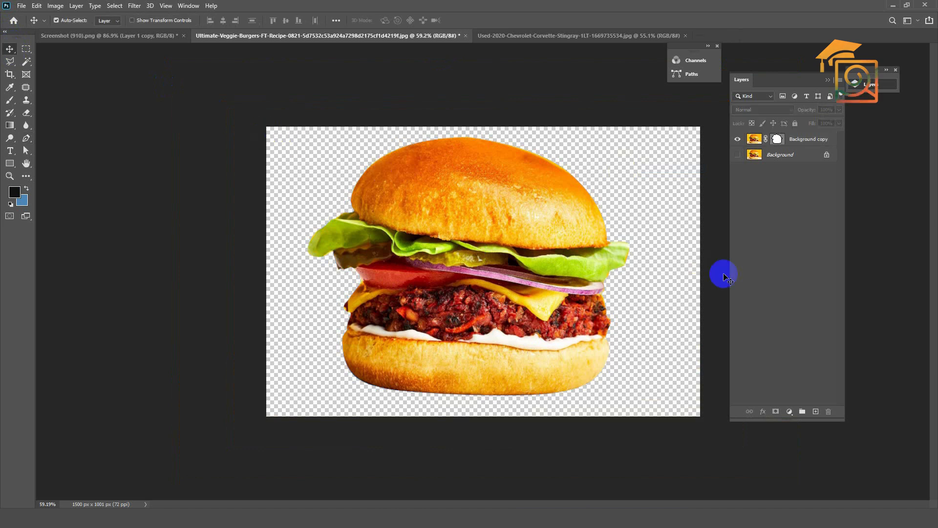
{"action": "left_click", "coordinate": [753, 155]}
{"action": "left_click", "coordinate": [738, 155]}
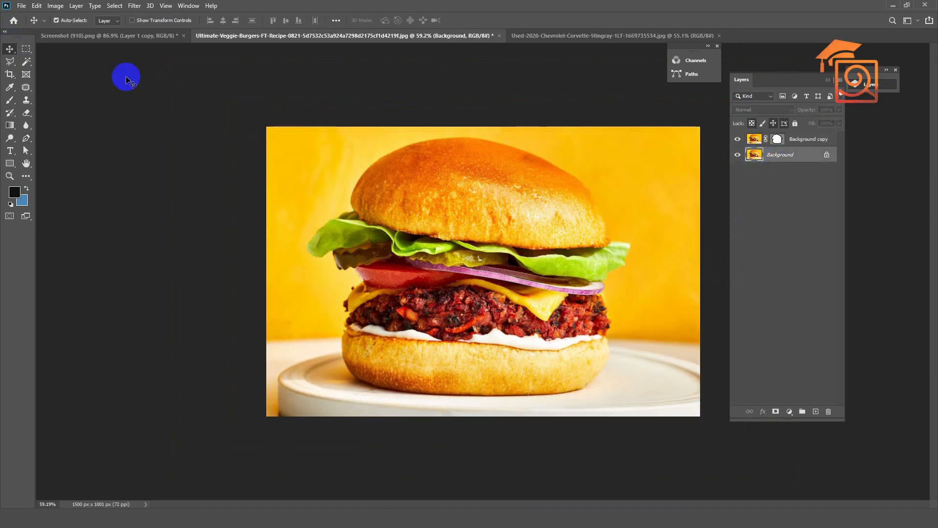
{"action": "left_click", "coordinate": [26, 49]}
{"action": "left_click_drag", "start_coordinate": [218, 115], "coordinate": [474, 510]}
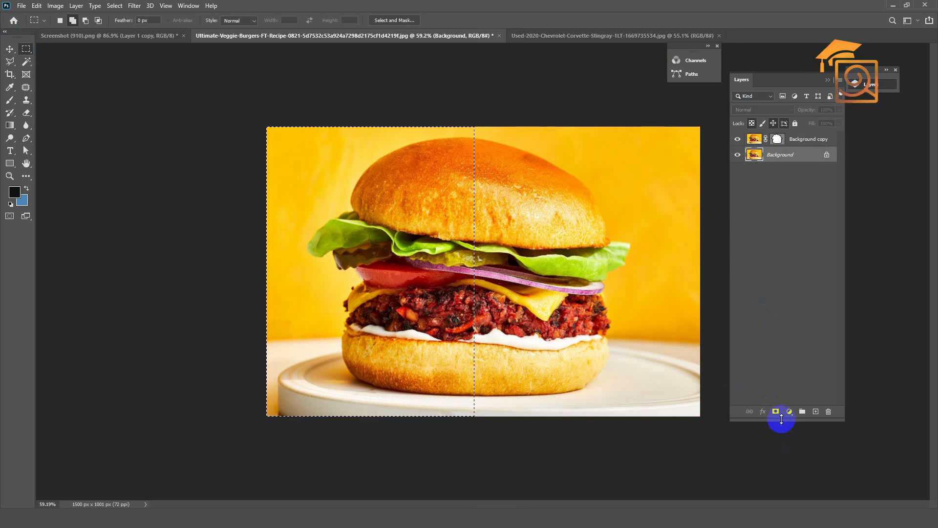
{"action": "left_click", "coordinate": [776, 411]}
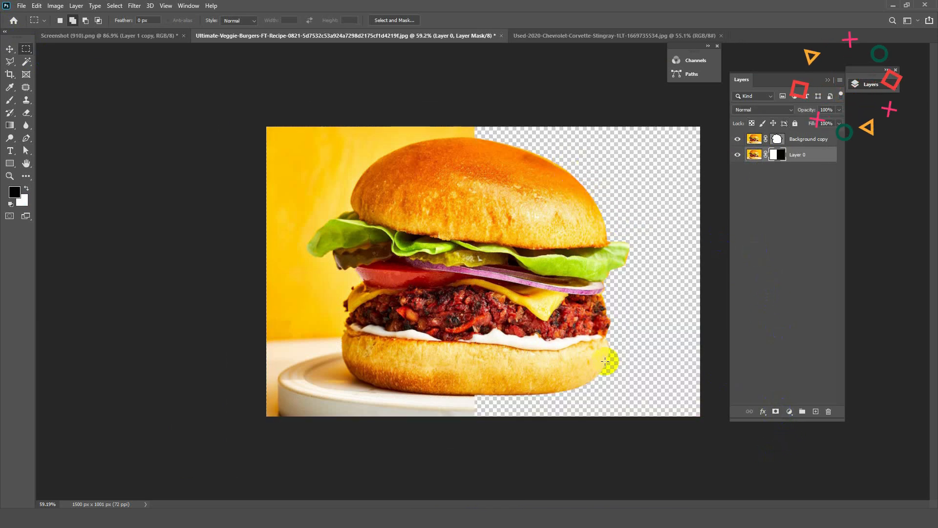
Adjust a curve handle on the burger's vector mask path along the upper right of the top bun, and deselect the path.
{"action": "left_click", "coordinate": [776, 140]}
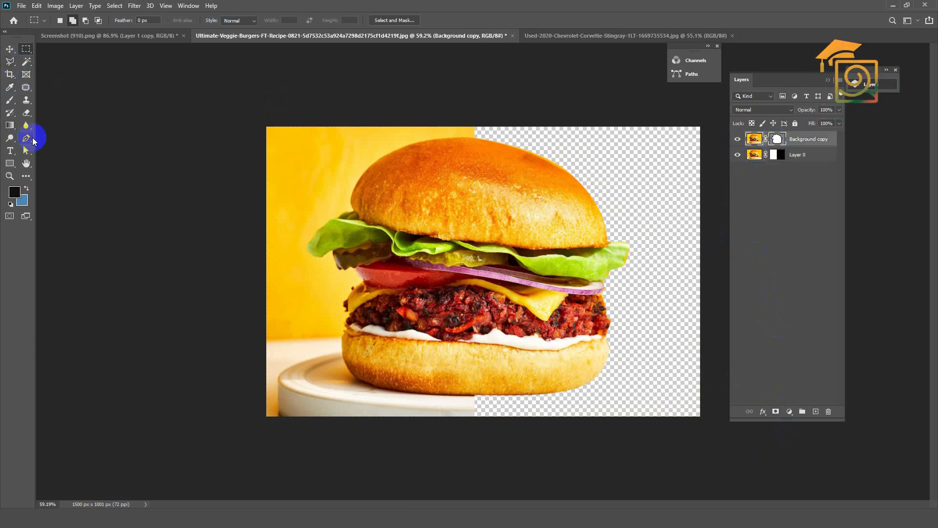
{"action": "left_click", "coordinate": [33, 140]}
{"action": "left_click", "coordinate": [778, 139]}
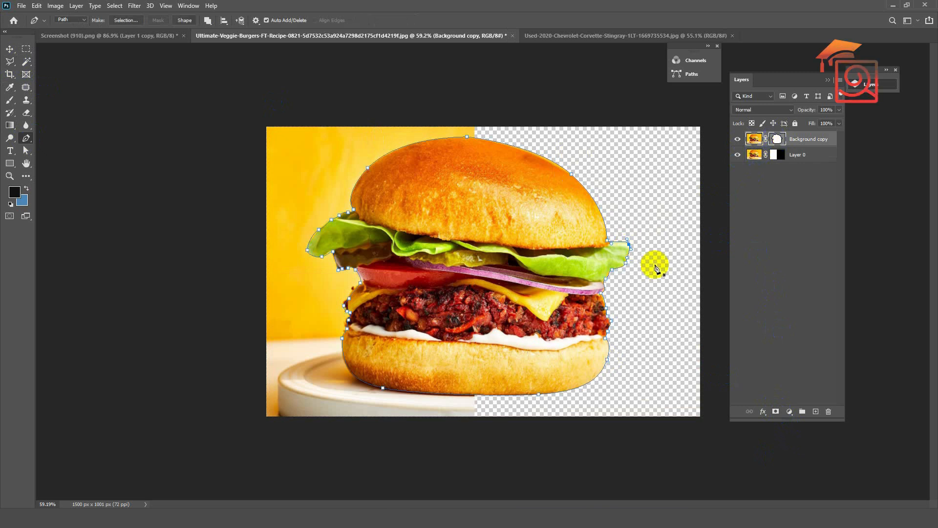
{"action": "scroll", "coordinate": [559, 151], "scroll_direction": "up", "scroll_amount": 5}
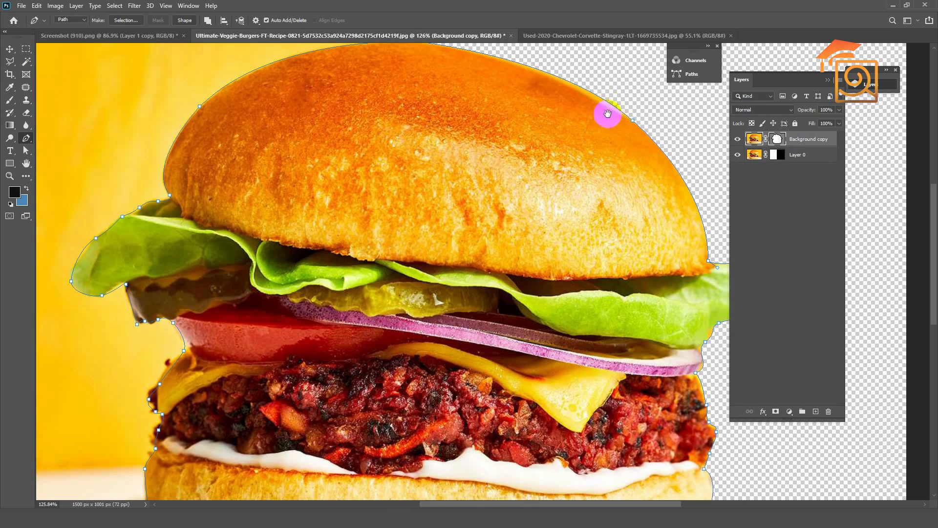
{"action": "left_click_drag", "start_coordinate": [613, 109], "coordinate": [584, 162]}
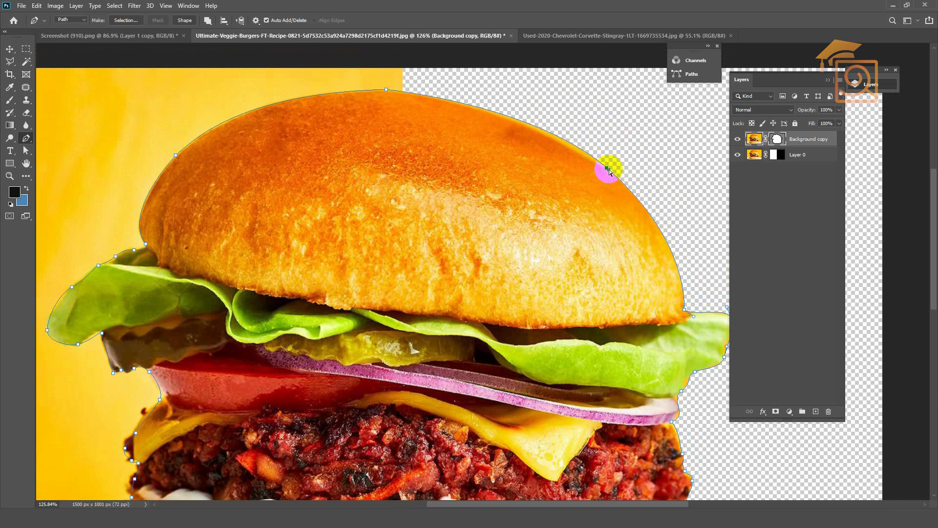
{"action": "left_click_drag", "start_coordinate": [544, 111], "coordinate": [522, 113]}
{"action": "scroll", "coordinate": [536, 147], "scroll_direction": "down", "scroll_amount": 6}
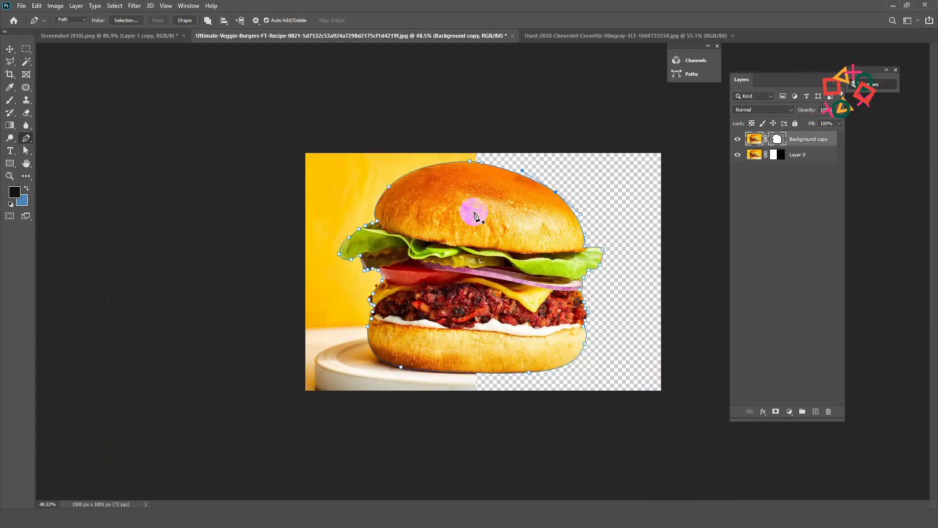
{"action": "left_click", "coordinate": [10, 49]}
{"action": "left_click", "coordinate": [641, 195]}
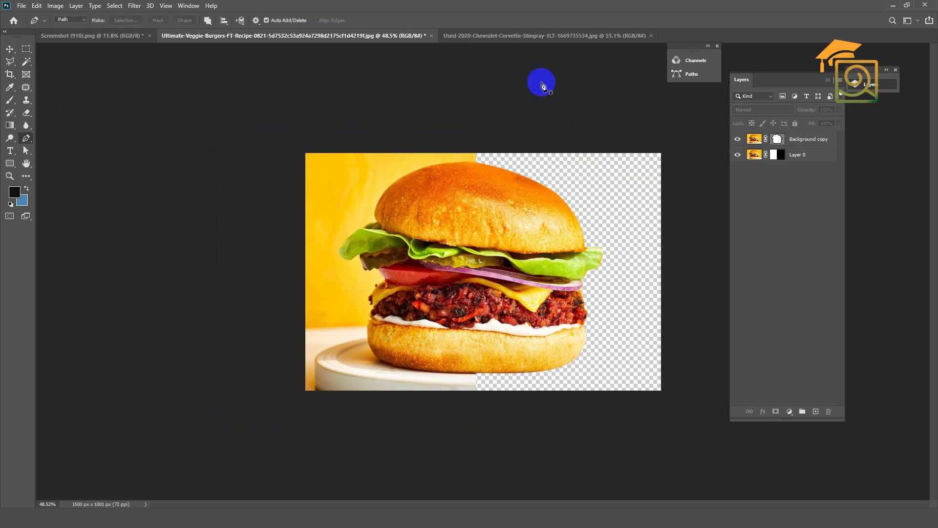
Switch to the Corvette image and duplicate its Background layer, keeping only the copy visible.
{"action": "left_click", "coordinate": [521, 36]}
{"action": "key", "text": "p"}
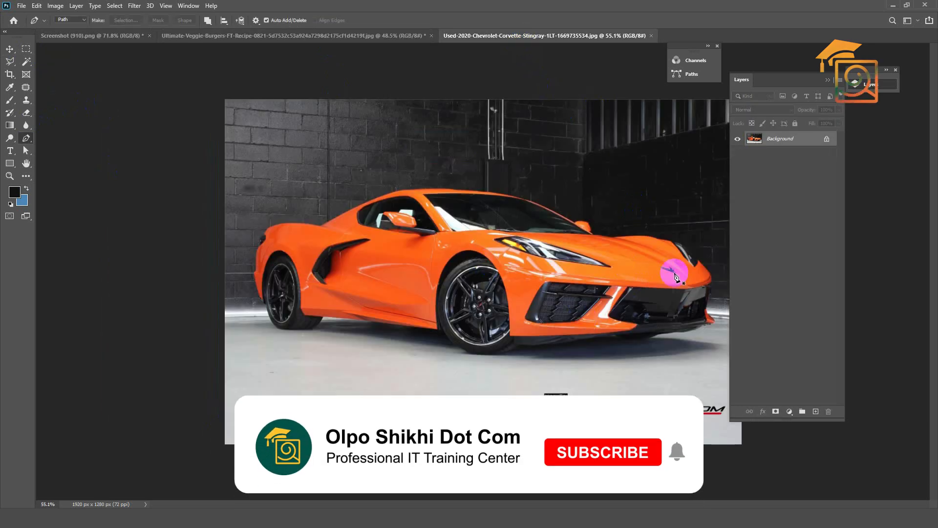
{"action": "left_click_drag", "start_coordinate": [784, 144], "coordinate": [815, 411]}
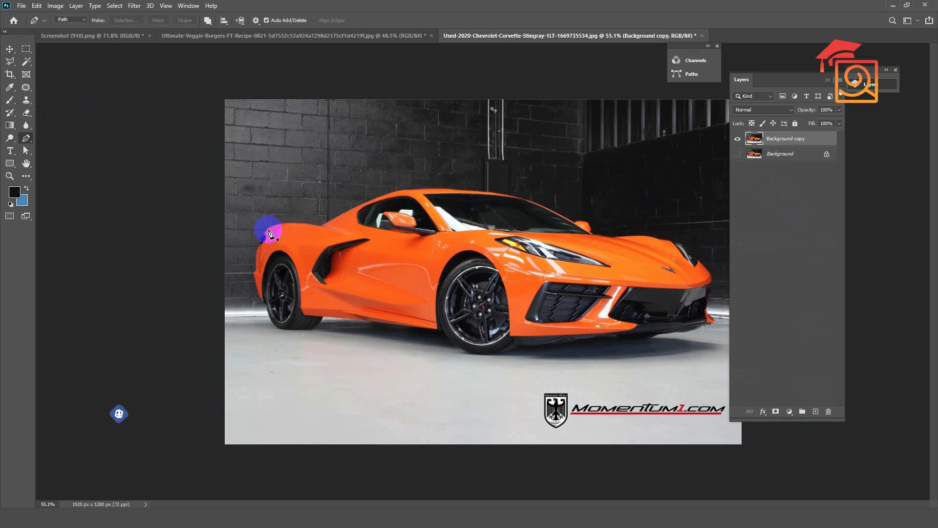
Start a Pen path at the car's rear and trace the rear deck, roof, windshield edge and far side mirror.
{"action": "key", "text": "ctrl+plus"}
{"action": "left_click", "coordinate": [218, 226]}
{"action": "mouse_move", "coordinate": [285, 217]}
{"action": "left_mouse_down"}
{"action": "mouse_move", "coordinate": [332, 230]}
{"action": "mouse_move", "coordinate": [290, 215]}
{"action": "left_mouse_up"}
{"action": "left_click_drag", "start_coordinate": [379, 173], "coordinate": [474, 174]}
{"action": "left_click_drag", "start_coordinate": [540, 186], "coordinate": [565, 197]}
{"action": "left_click", "coordinate": [597, 213]}
{"action": "left_click", "coordinate": [435, 242]}
{"action": "left_click", "coordinate": [441, 260]}
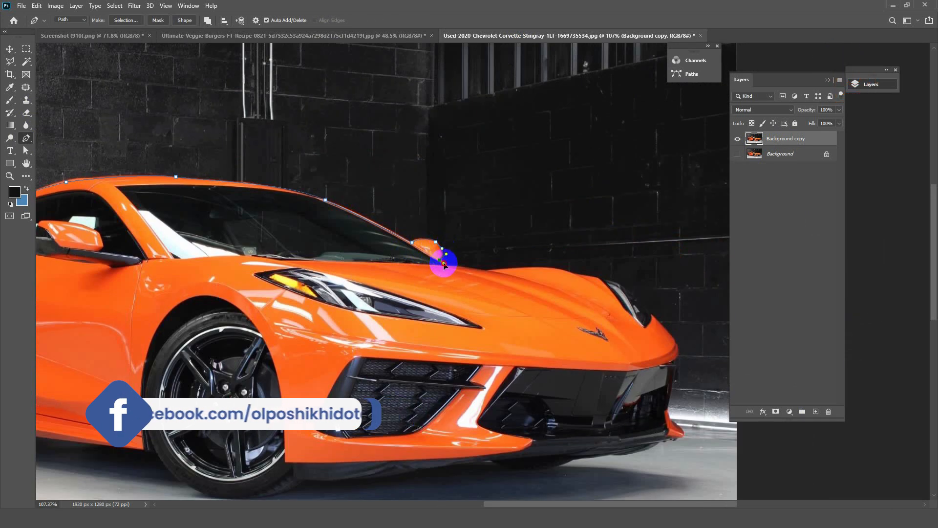
Continue the car path from the far mirror along the hood and far headlight to the nose.
{"action": "left_click", "coordinate": [474, 269]}
{"action": "left_click", "coordinate": [497, 269]}
{"action": "left_click", "coordinate": [554, 268]}
{"action": "left_click", "coordinate": [581, 275]}
{"action": "left_click", "coordinate": [599, 280]}
{"action": "left_click", "coordinate": [617, 283]}
{"action": "left_click", "coordinate": [652, 316]}
{"action": "left_click", "coordinate": [679, 351]}
Trace the car path down the front bumper and back along the lower front lip to near the front wheel.
{"action": "left_click", "coordinate": [667, 410]}
{"action": "left_click", "coordinate": [681, 428]}
{"action": "left_click", "coordinate": [682, 437]}
{"action": "left_click", "coordinate": [659, 443]}
{"action": "left_click", "coordinate": [621, 456]}
{"action": "left_click", "coordinate": [597, 456]}
{"action": "left_click", "coordinate": [559, 466]}
{"action": "left_click", "coordinate": [493, 464]}
{"action": "left_click_drag", "start_coordinate": [385, 475], "coordinate": [350, 480]}
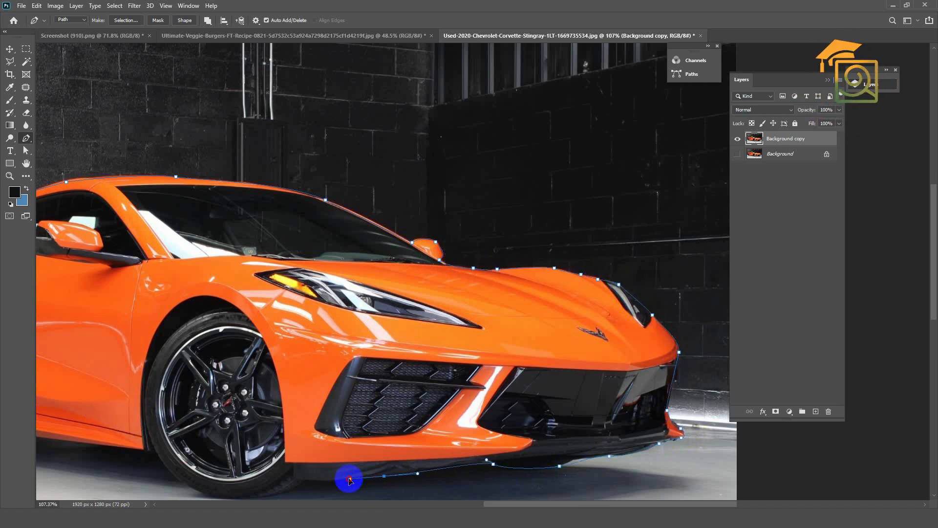
Trace the car path under the front tire, along the lower side sill and under the rear tire.
{"action": "left_click_drag", "start_coordinate": [497, 337], "coordinate": [476, 339]}
{"action": "left_click_drag", "start_coordinate": [448, 355], "coordinate": [425, 354]}
{"action": "left_click", "coordinate": [346, 311]}
{"action": "left_click_drag", "start_coordinate": [374, 339], "coordinate": [303, 310]}
{"action": "left_click", "coordinate": [277, 309]}
{"action": "left_click_drag", "start_coordinate": [245, 335], "coordinate": [181, 322]}
Trace the car path up the rear bumper and taillight and close it at its starting anchor.
{"action": "left_click_drag", "start_coordinate": [166, 287], "coordinate": [161, 279]}
{"action": "left_click", "coordinate": [153, 274]}
{"action": "left_click", "coordinate": [141, 226]}
{"action": "left_click_drag", "start_coordinate": [147, 220], "coordinate": [147, 213]}
{"action": "left_click_drag", "start_coordinate": [147, 186], "coordinate": [149, 180]}
{"action": "scroll", "coordinate": [245, 261], "scroll_direction": "down", "scroll_amount": 5}
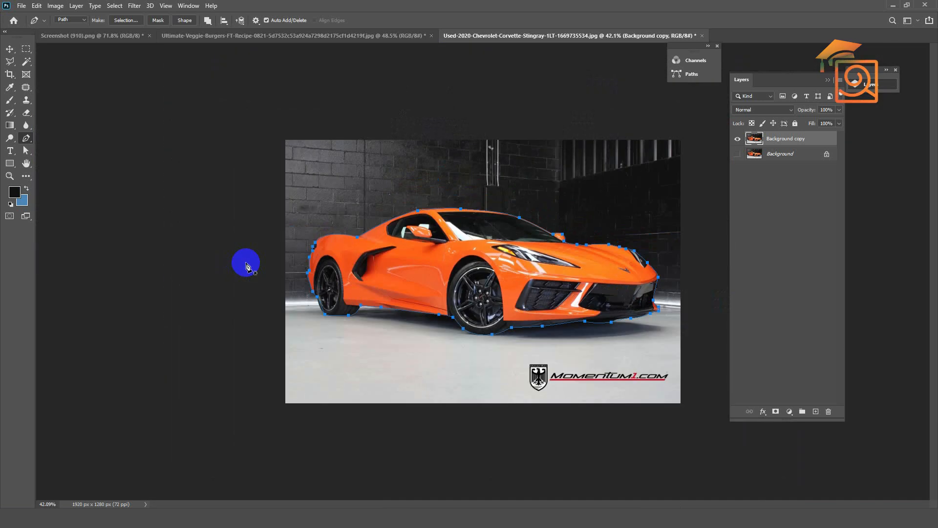
Create a vector mask on Background copy from the closed car path and deselect the layer.
{"action": "scroll", "coordinate": [702, 237], "scroll_direction": "up", "scroll_amount": 2}
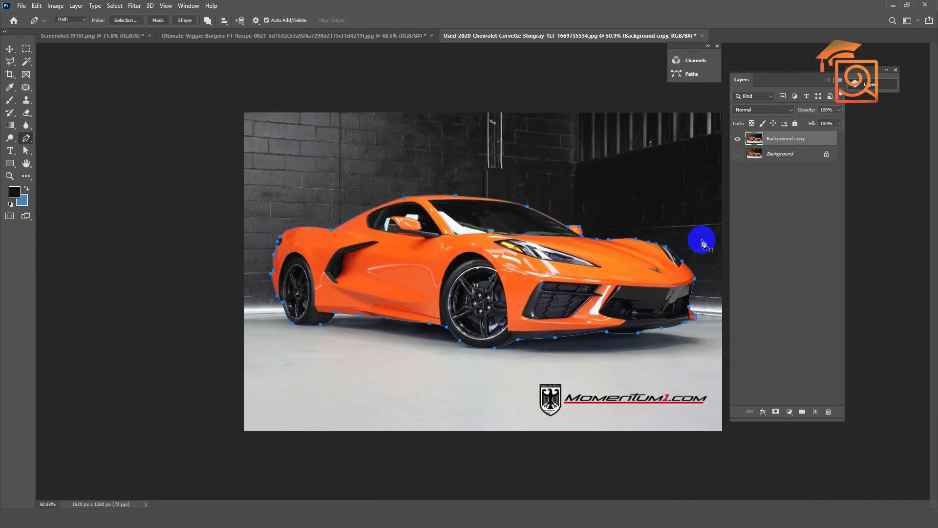
{"action": "right_click", "coordinate": [550, 175]}
{"action": "left_click", "coordinate": [579, 181]}
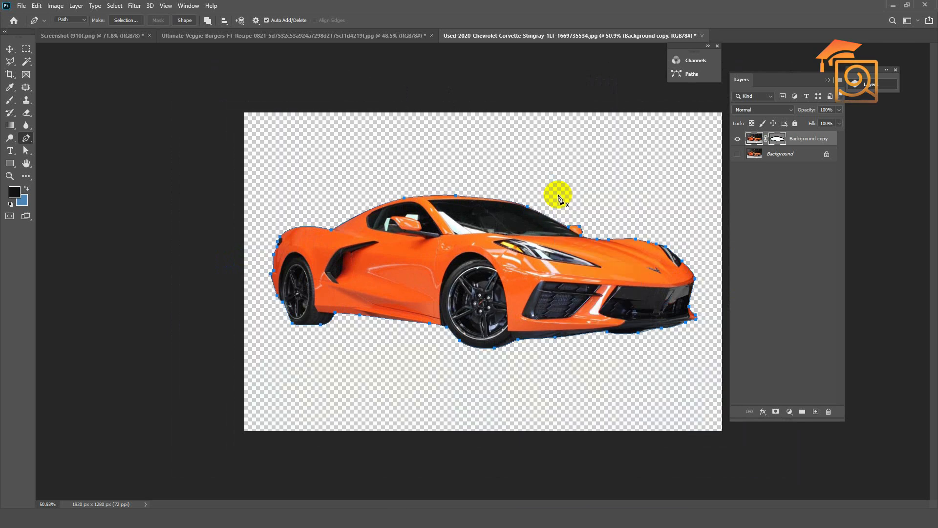
{"action": "left_click", "coordinate": [10, 48]}
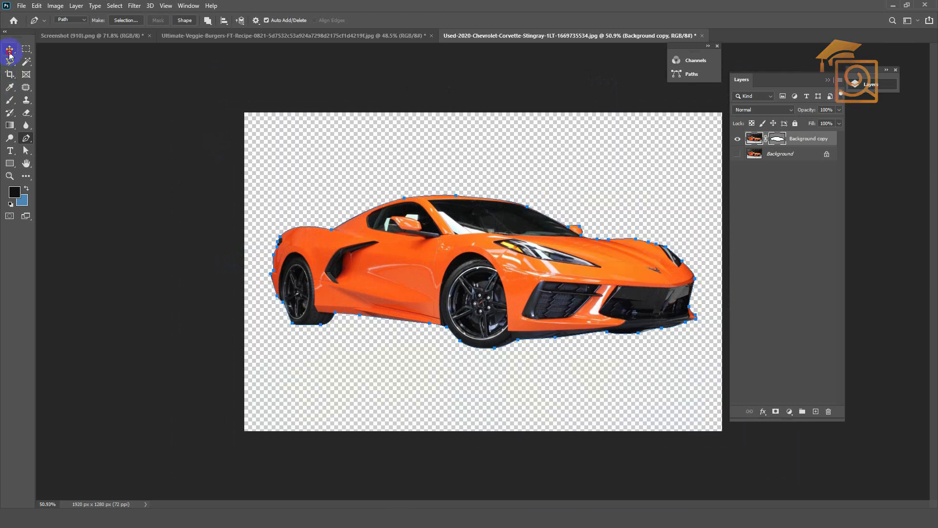
{"action": "left_click", "coordinate": [572, 161]}
Show the original car Background layer and mask it to a full-width rectangular selection covering the floor area.
{"action": "left_click", "coordinate": [782, 154]}
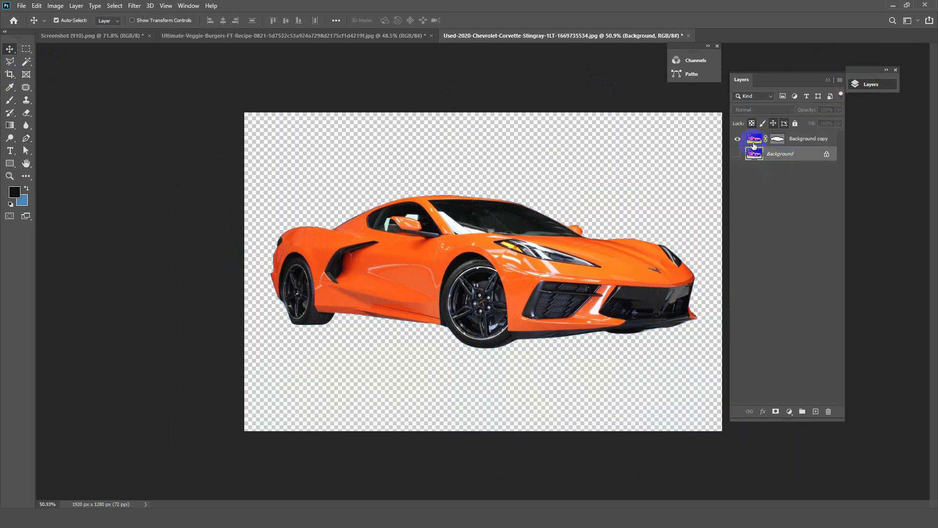
{"action": "left_click", "coordinate": [738, 154]}
{"action": "scroll", "coordinate": [98, 144], "scroll_direction": "down", "scroll_amount": 2}
{"action": "key", "text": "m"}
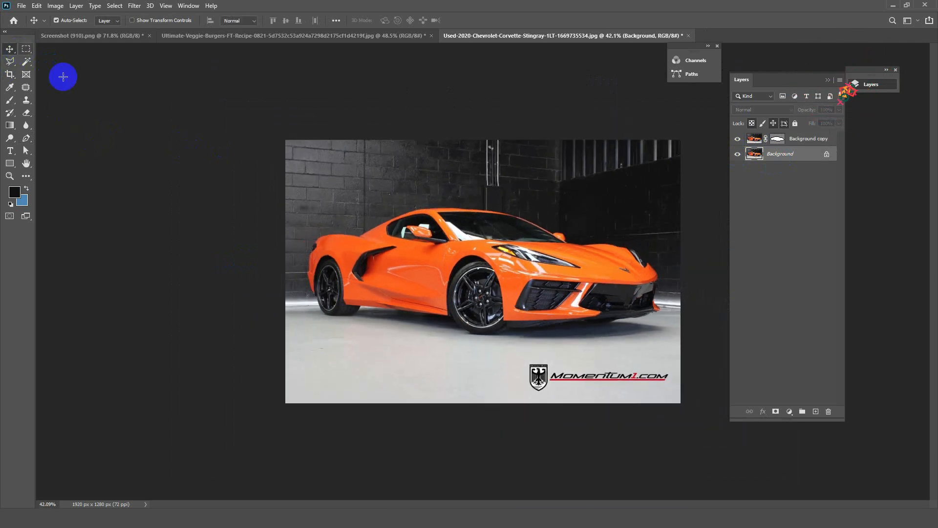
{"action": "left_click_drag", "start_coordinate": [241, 288], "coordinate": [762, 435]}
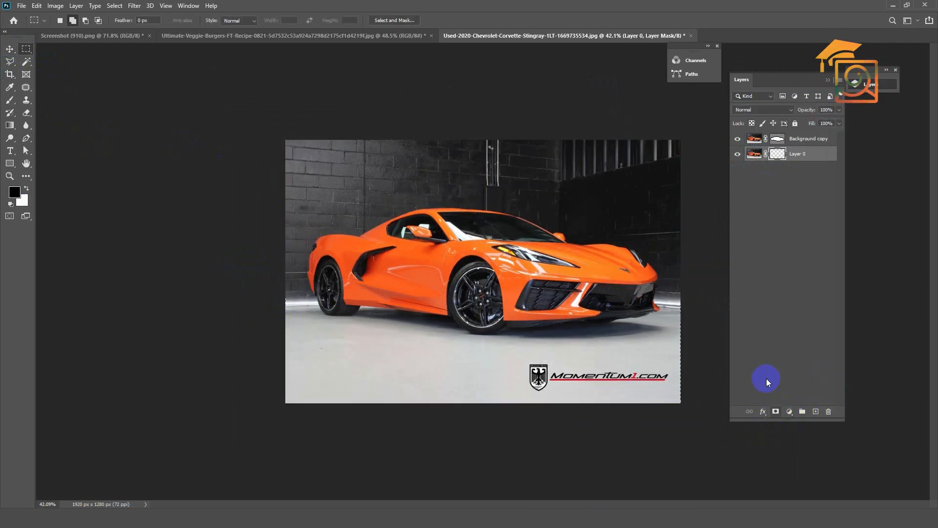
{"action": "left_click", "coordinate": [775, 411]}
{"action": "scroll", "coordinate": [635, 220], "scroll_direction": "up", "scroll_amount": 2}
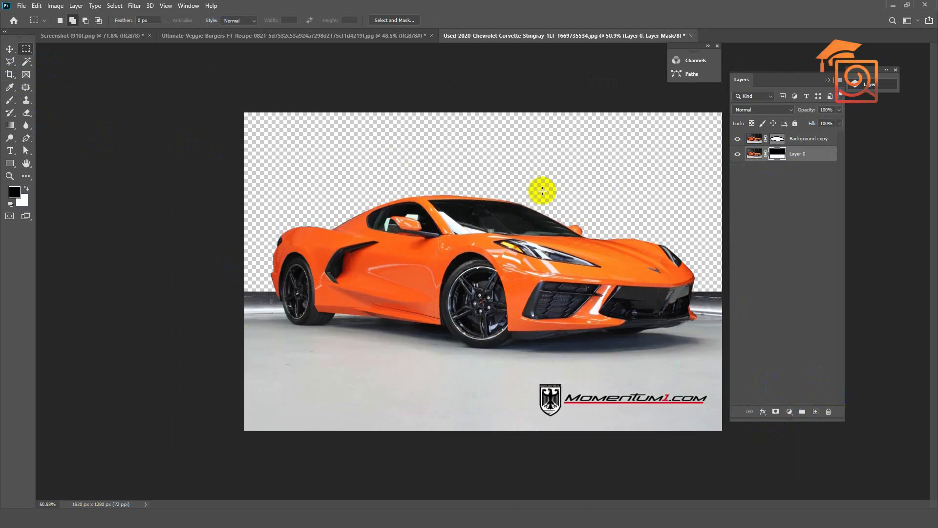
Open the mask properties for the vector mask on Background copy, with the Pen tool active.
{"action": "left_click_drag", "start_coordinate": [773, 138], "coordinate": [772, 152]}
{"action": "left_click", "coordinate": [26, 139]}
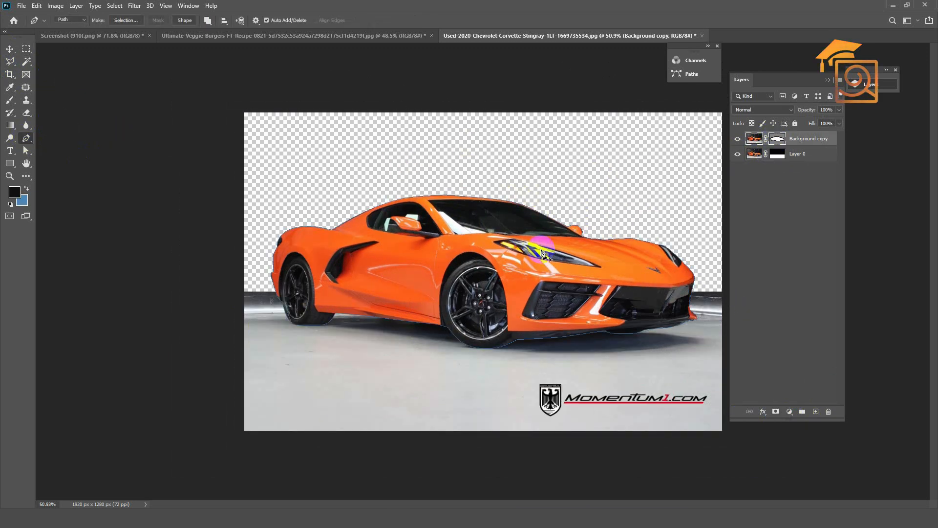
{"action": "scroll", "coordinate": [542, 253], "scroll_direction": "up", "scroll_amount": 1}
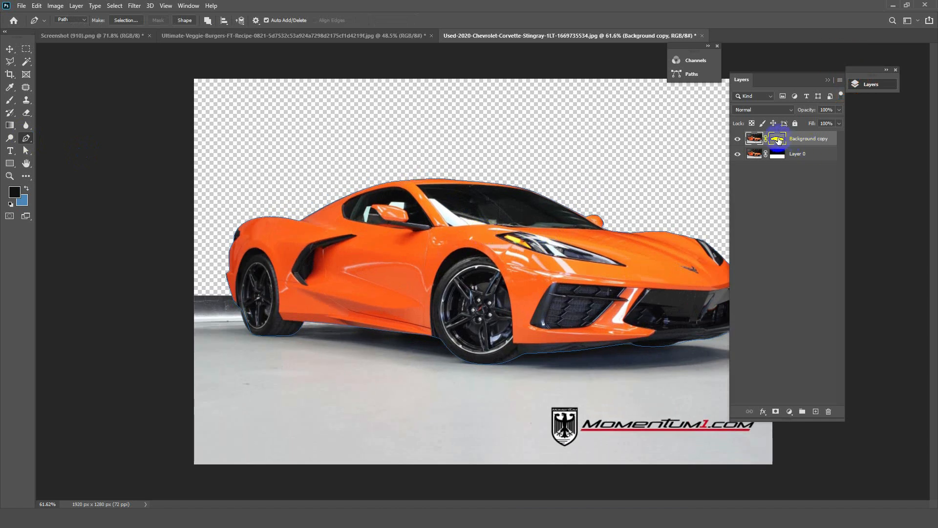
{"action": "left_click_drag", "start_coordinate": [669, 49], "coordinate": [538, 54]}
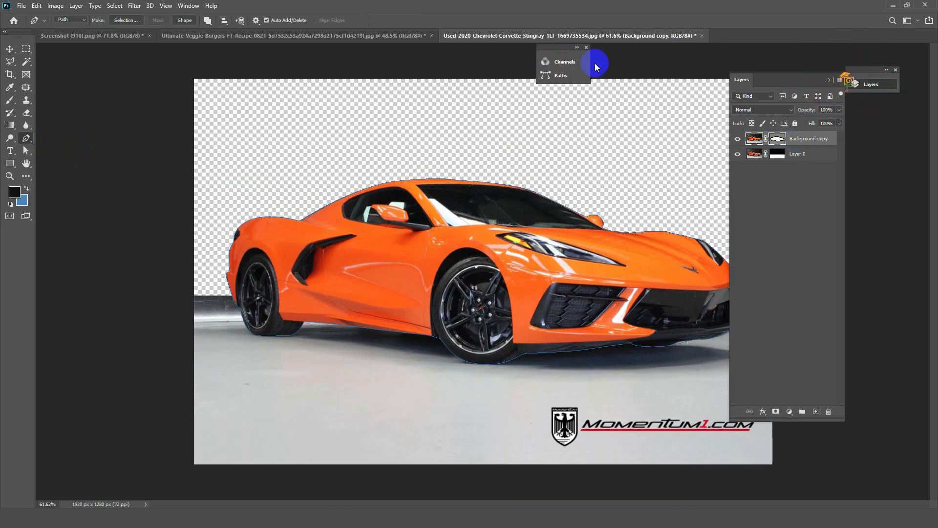
{"action": "double_click", "coordinate": [778, 140]}
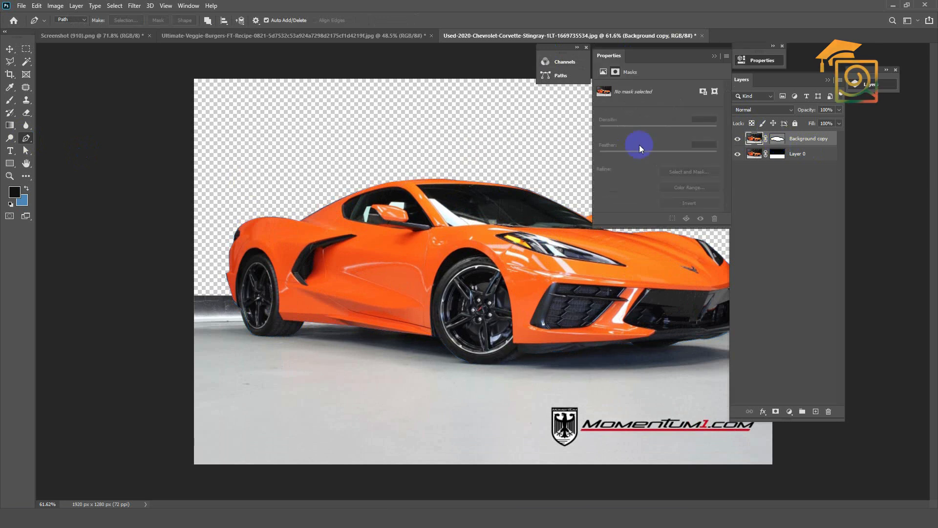
{"action": "left_click", "coordinate": [777, 140]}
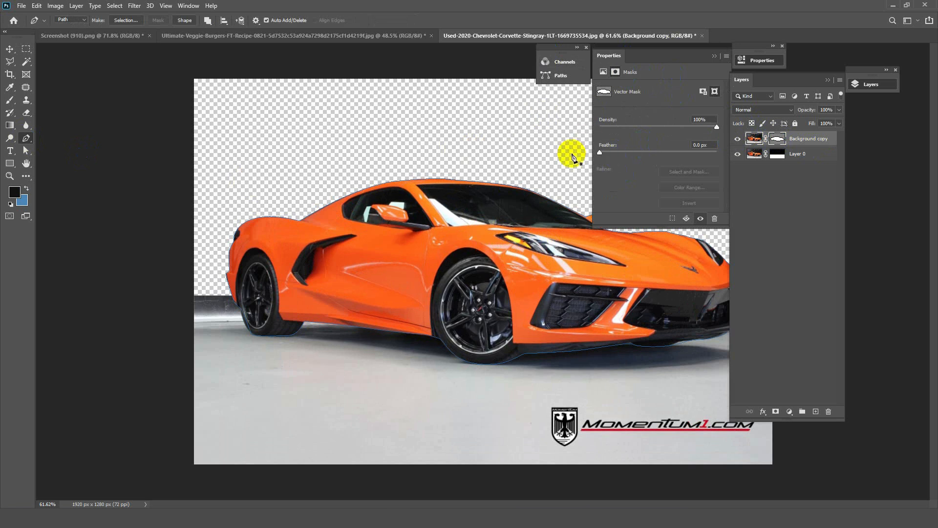
Lower the vector mask's density to 43% and restore it to 100%.
{"action": "left_click_drag", "start_coordinate": [708, 131], "coordinate": [652, 135]}
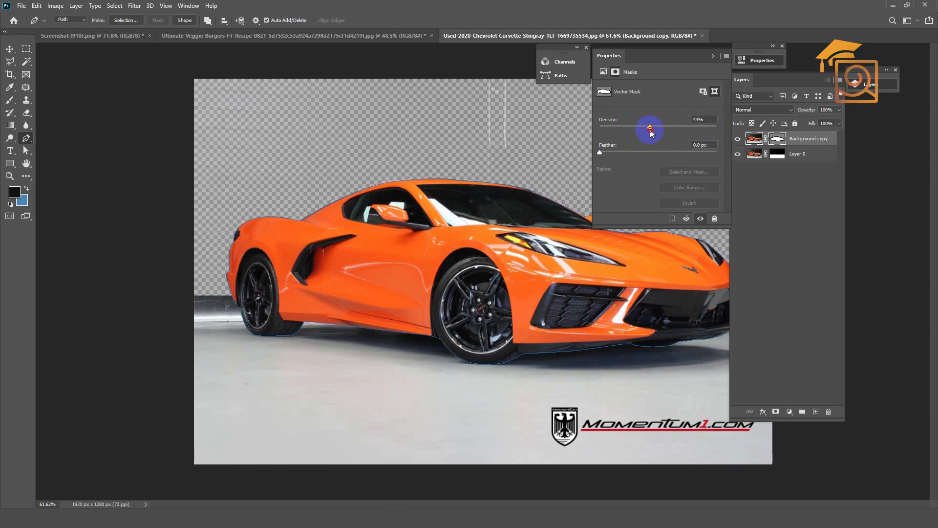
{"action": "left_click_drag", "start_coordinate": [652, 134], "coordinate": [723, 134]}
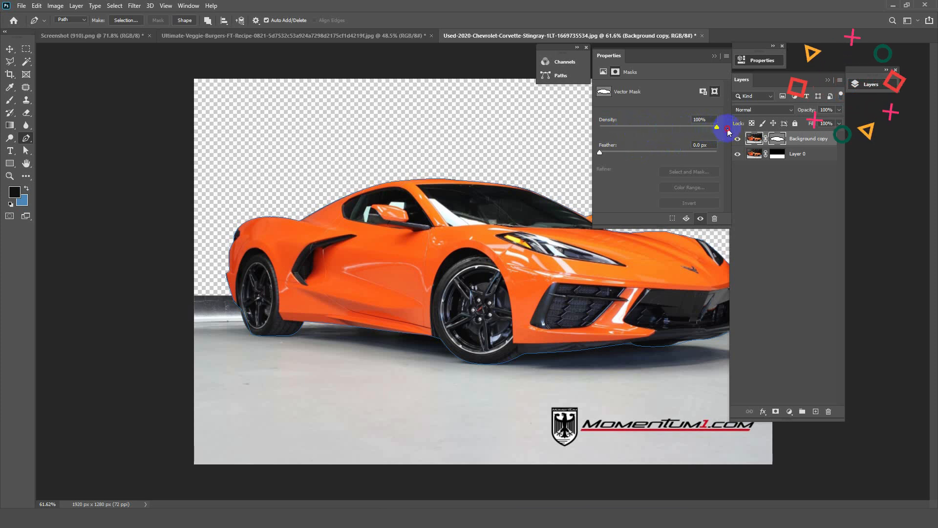
Try feathering the vector mask by 2.3 px and 1.0 px while checking the edge along the car's roof.
{"action": "scroll", "coordinate": [406, 163], "scroll_direction": "up", "scroll_amount": 2}
{"action": "scroll", "coordinate": [406, 163], "scroll_direction": "up", "scroll_amount": 5}
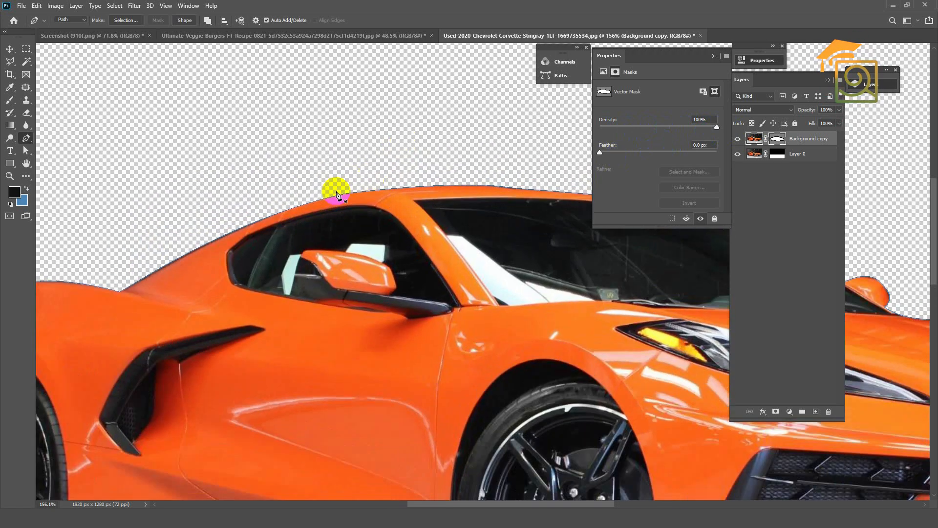
{"action": "scroll", "coordinate": [331, 209], "scroll_direction": "up", "scroll_amount": 2}
{"action": "left_click", "coordinate": [333, 224]}
{"action": "left_click_drag", "start_coordinate": [332, 224], "coordinate": [338, 224]}
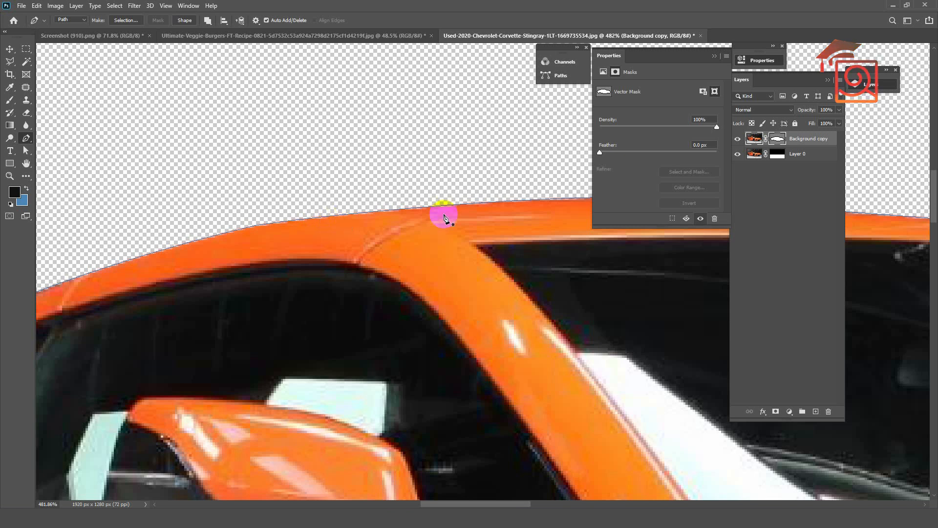
{"action": "mouse_move", "coordinate": [600, 156]}
{"action": "left_mouse_down"}
{"action": "mouse_move", "coordinate": [650, 155]}
{"action": "mouse_move", "coordinate": [616, 159]}
{"action": "left_mouse_up"}
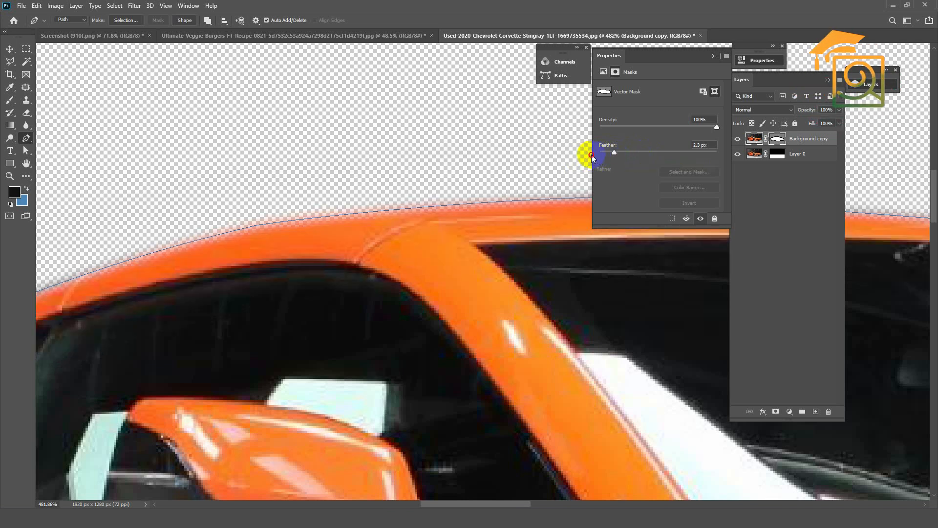
{"action": "left_click_drag", "start_coordinate": [614, 155], "coordinate": [607, 155]}
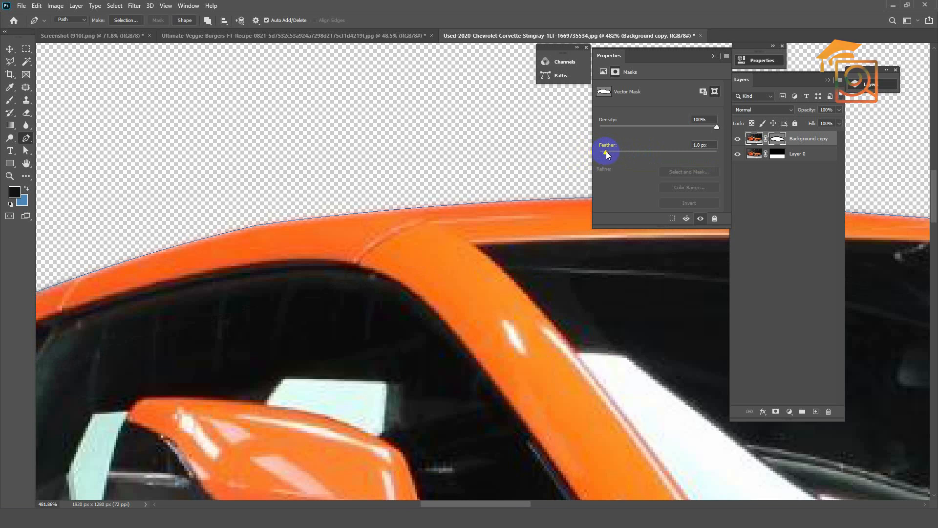
{"action": "scroll", "coordinate": [268, 262], "scroll_direction": "down", "scroll_amount": 6}
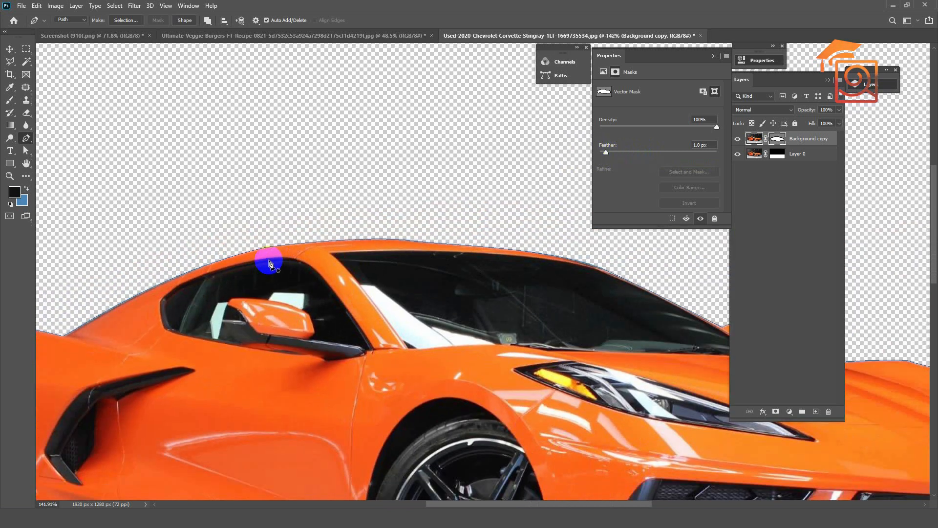
{"action": "scroll", "coordinate": [270, 264], "scroll_direction": "up", "scroll_amount": 3}
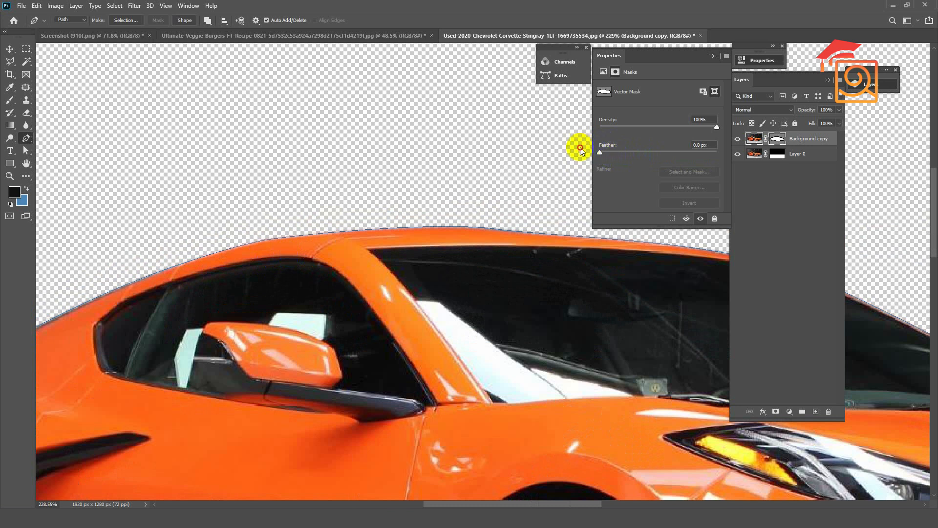
Compare the pixel and mask properties of Background copy, and add a pixel layer mask alongside its vector mask.
{"action": "left_click", "coordinate": [777, 141]}
{"action": "left_click", "coordinate": [775, 141]}
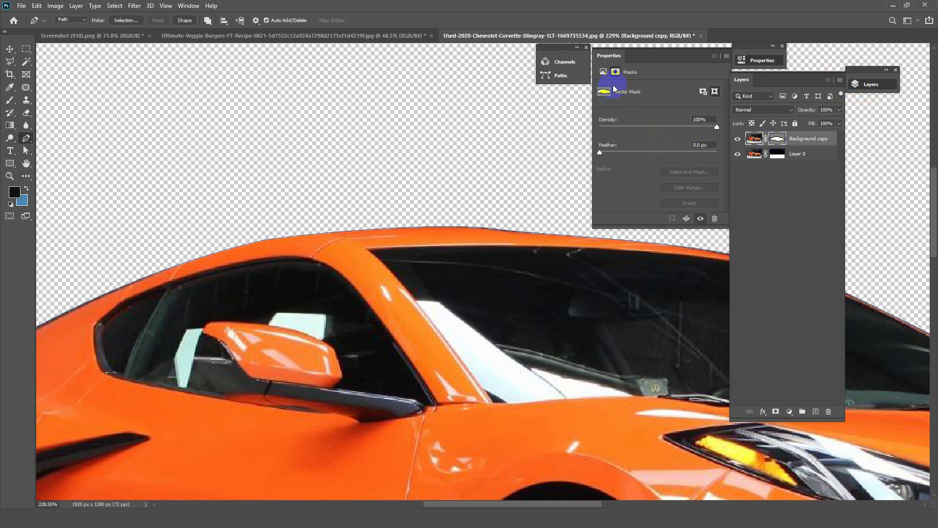
{"action": "left_click", "coordinate": [604, 72]}
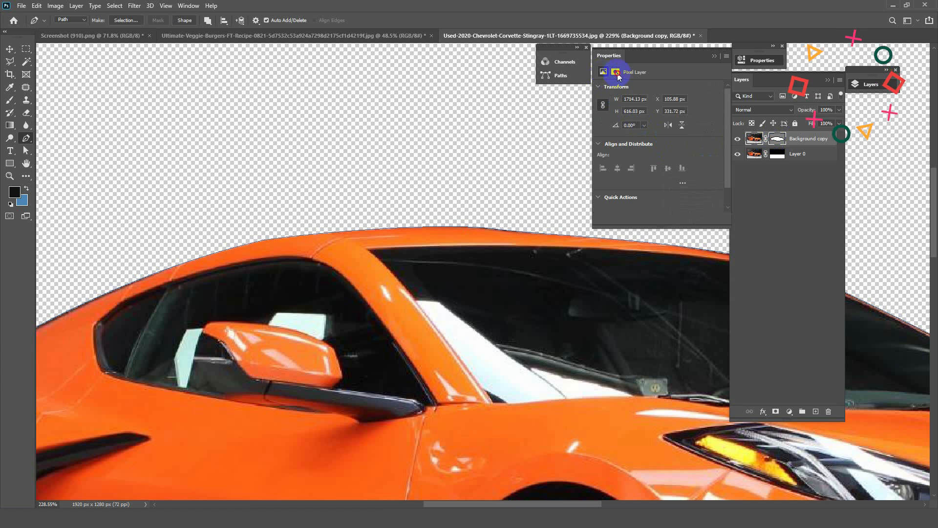
{"action": "left_click", "coordinate": [614, 73]}
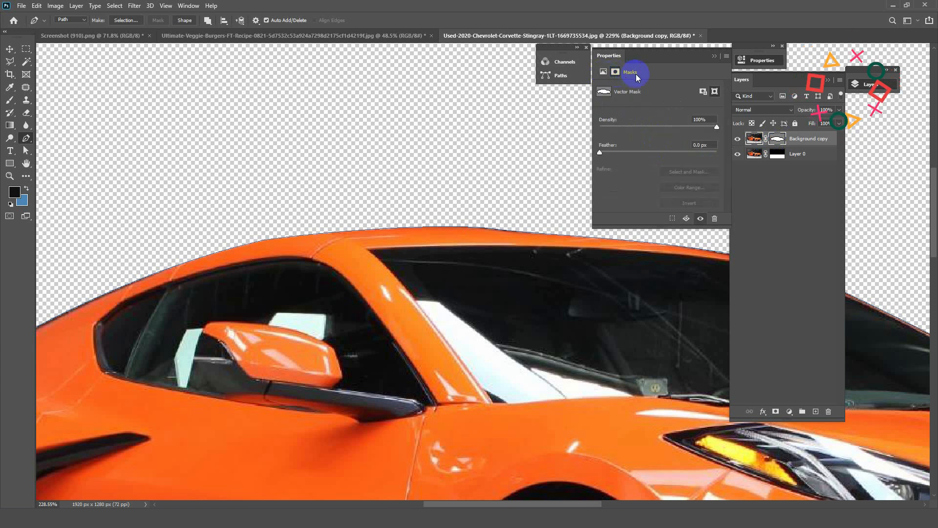
{"action": "left_click", "coordinate": [703, 94]}
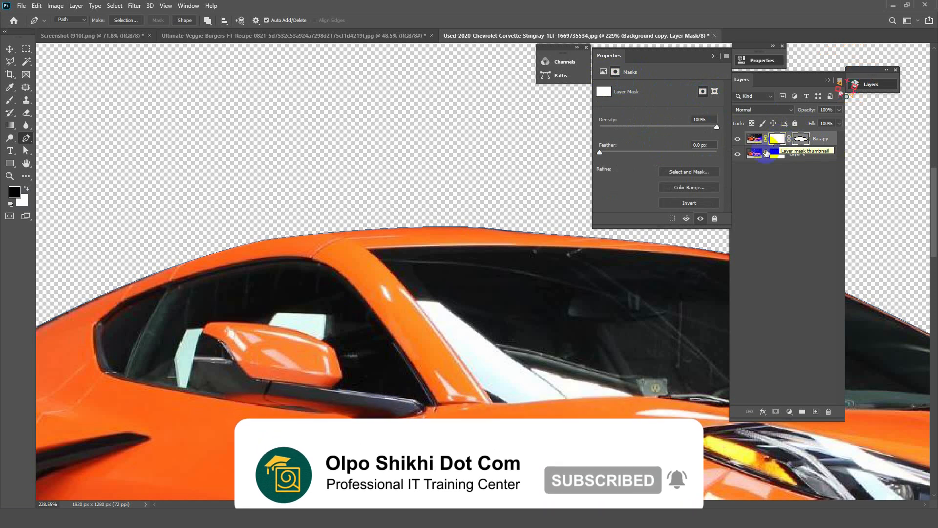
Switch from the layer mask to the vector mask on Background copy and collapse the mask properties.
{"action": "left_click", "coordinate": [715, 92]}
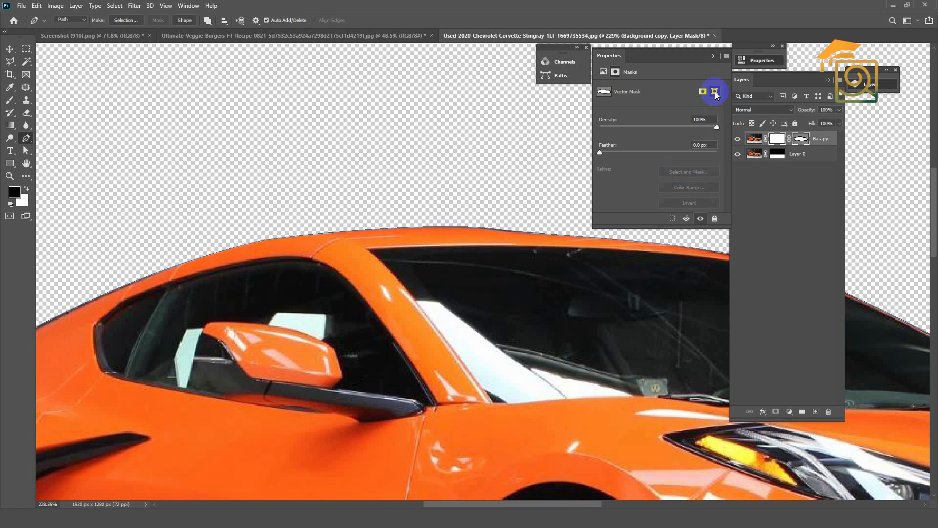
{"action": "left_click", "coordinate": [801, 141]}
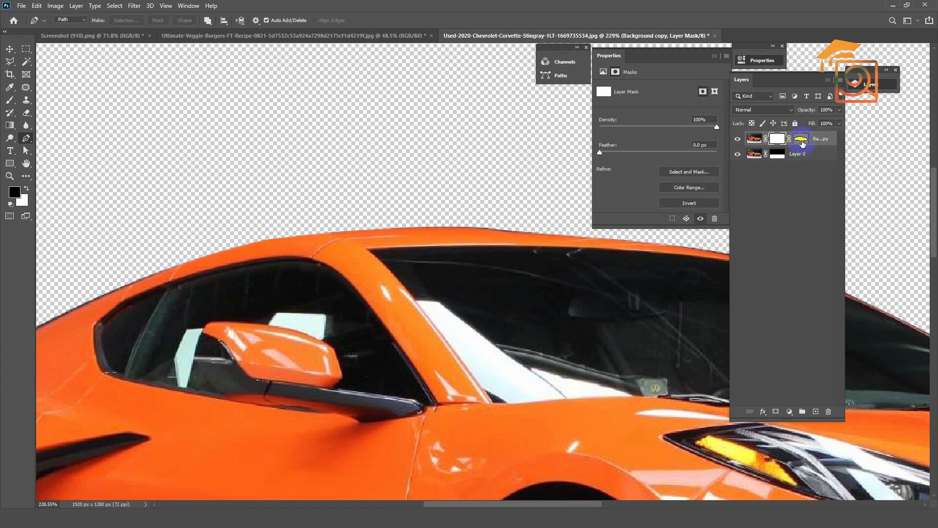
{"action": "scroll", "coordinate": [349, 212], "scroll_direction": "down", "scroll_amount": 6}
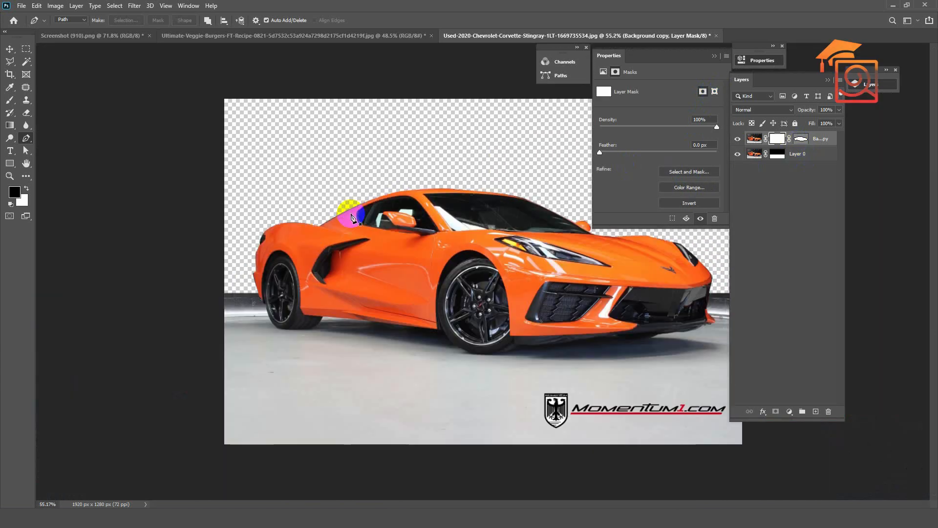
{"action": "left_click", "coordinate": [714, 92]}
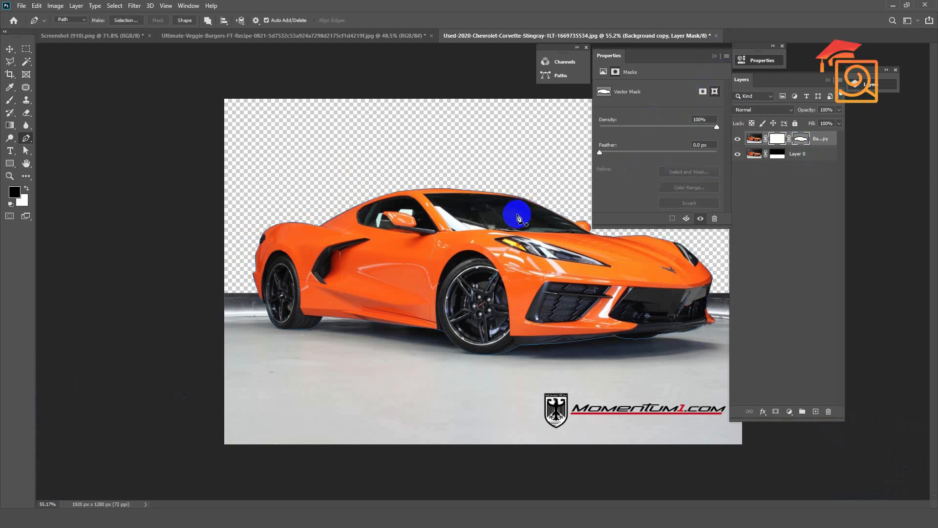
{"action": "scroll", "coordinate": [430, 208], "scroll_direction": "down", "scroll_amount": 2}
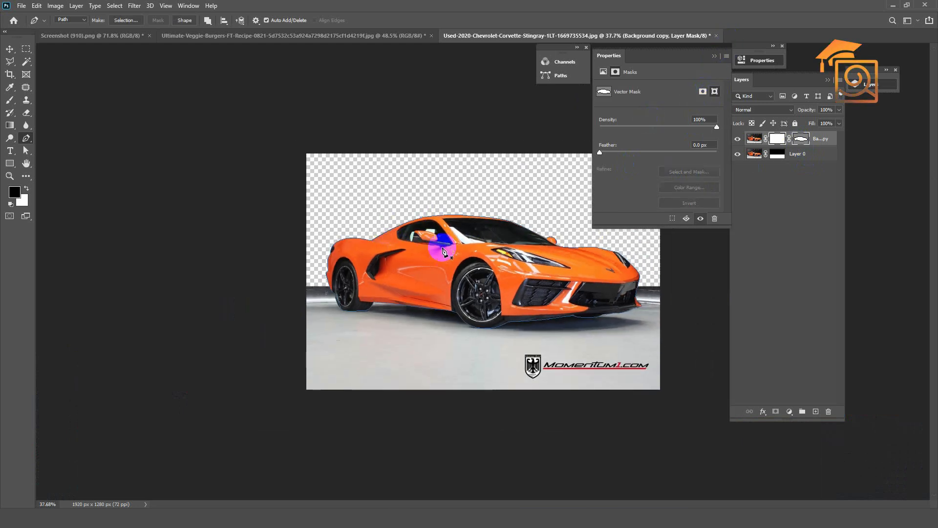
{"action": "left_click", "coordinate": [714, 59]}
{"action": "scroll", "coordinate": [504, 227], "scroll_direction": "up", "scroll_amount": 1}
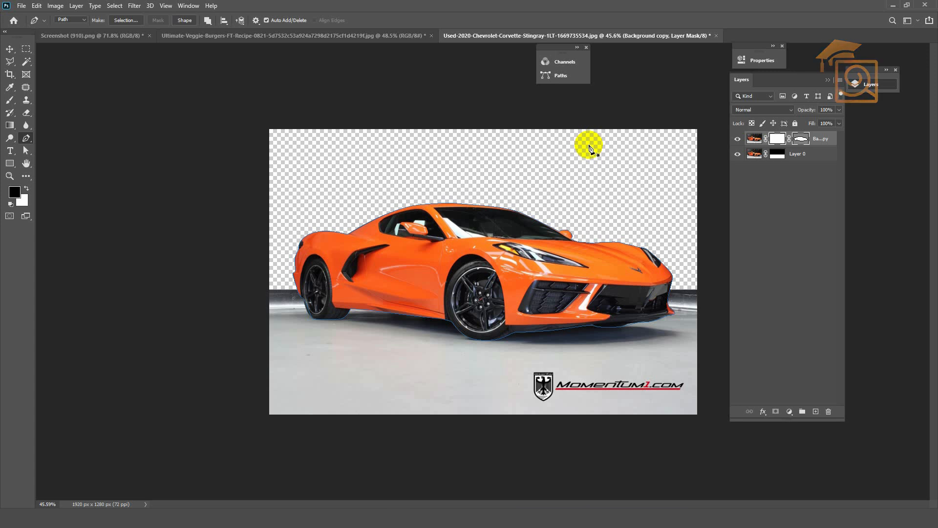
{"action": "scroll", "coordinate": [486, 272], "scroll_direction": "up", "scroll_amount": 2}
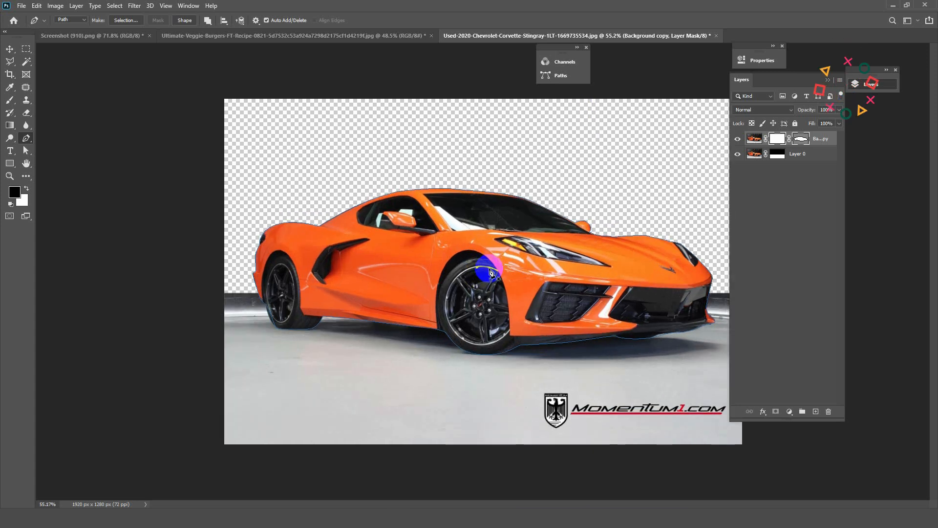